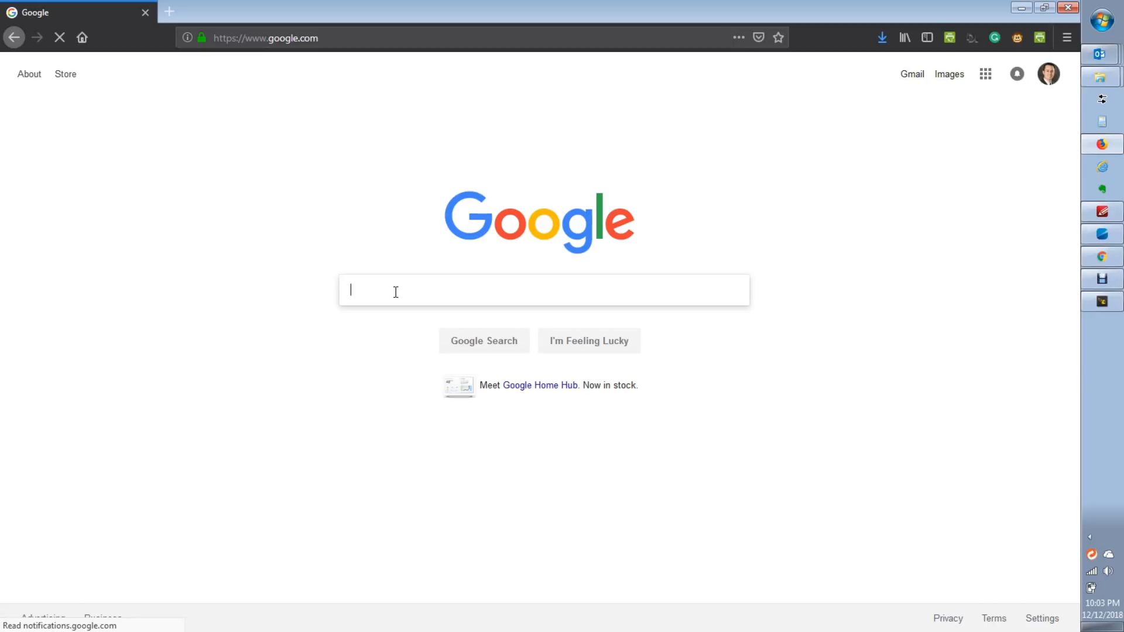
Search Google for betaflight jenkins and open the Betaflight Jenkins dashboard.
type("b")
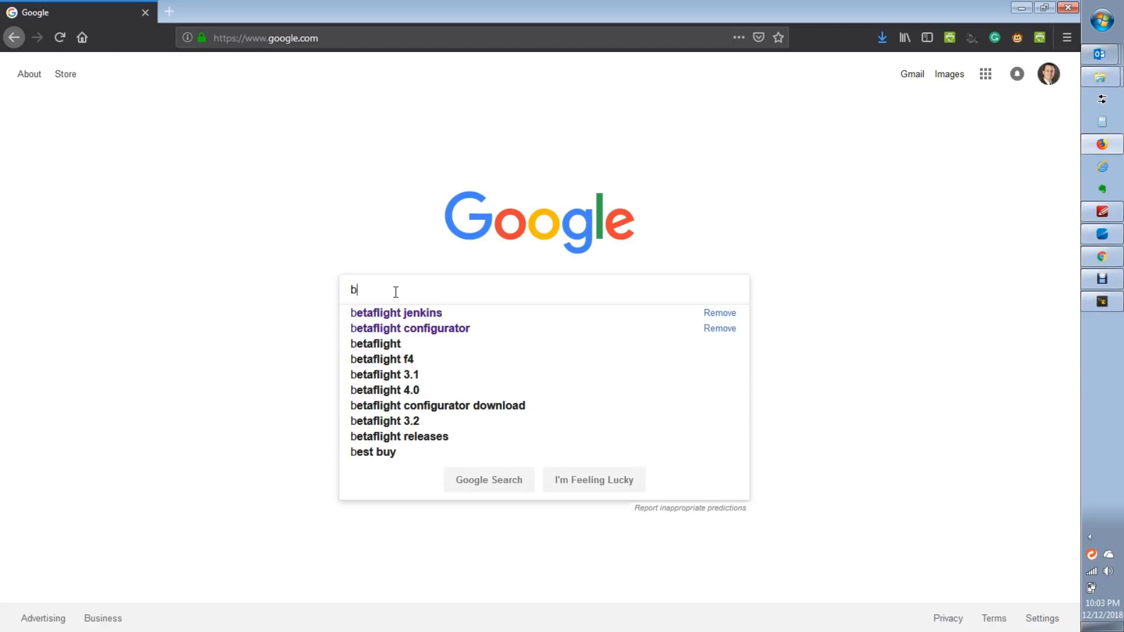
left_click(396, 313)
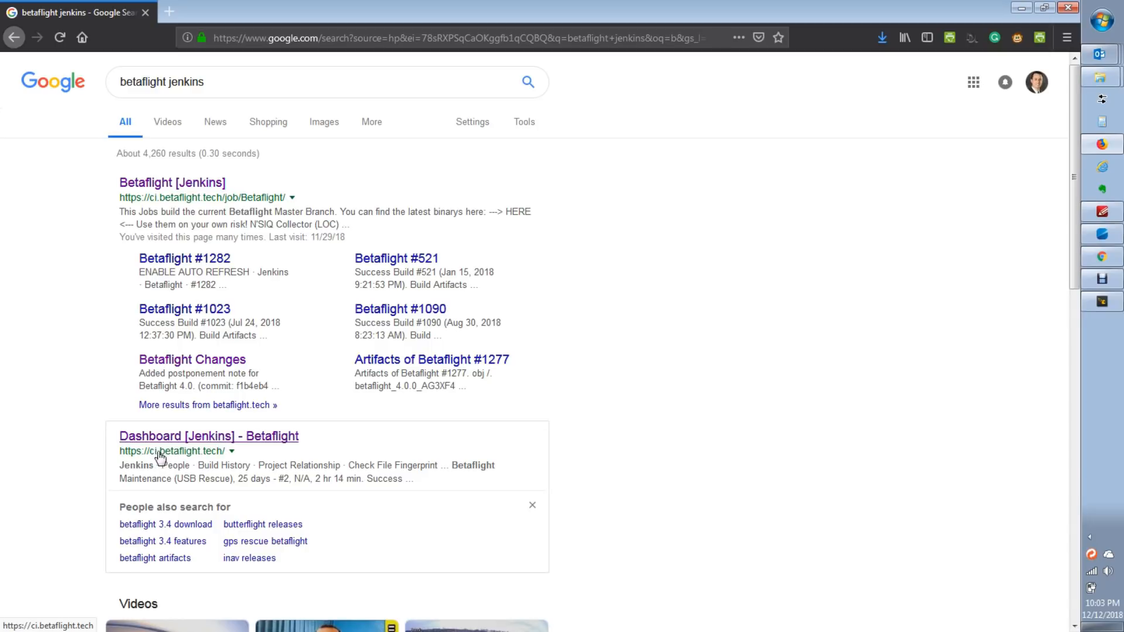
left_click(230, 437)
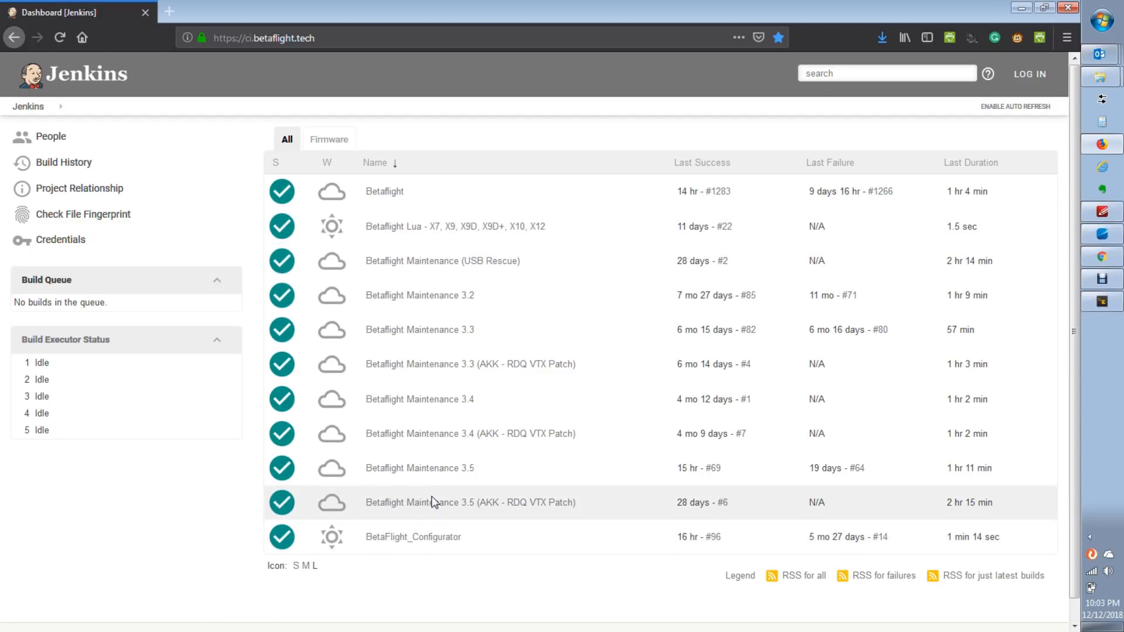
From the BetaFlight_Configurator project, download betaflight-configurator_10.5.0_chromeos.zip and open it with Windows Explorer.
left_click(408, 541)
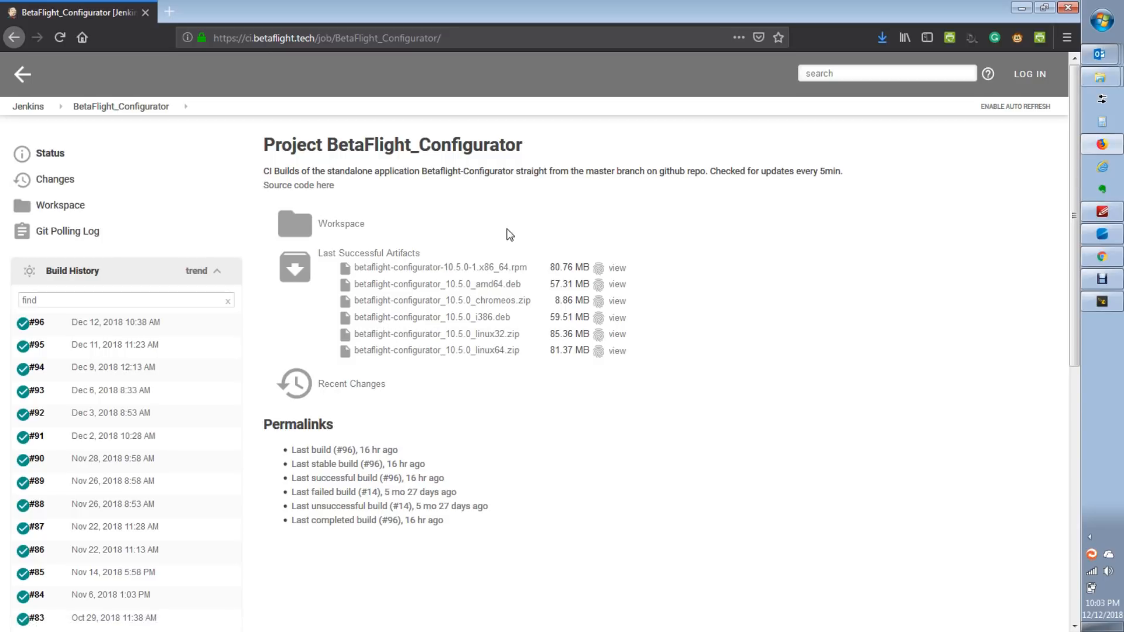
left_click(493, 304)
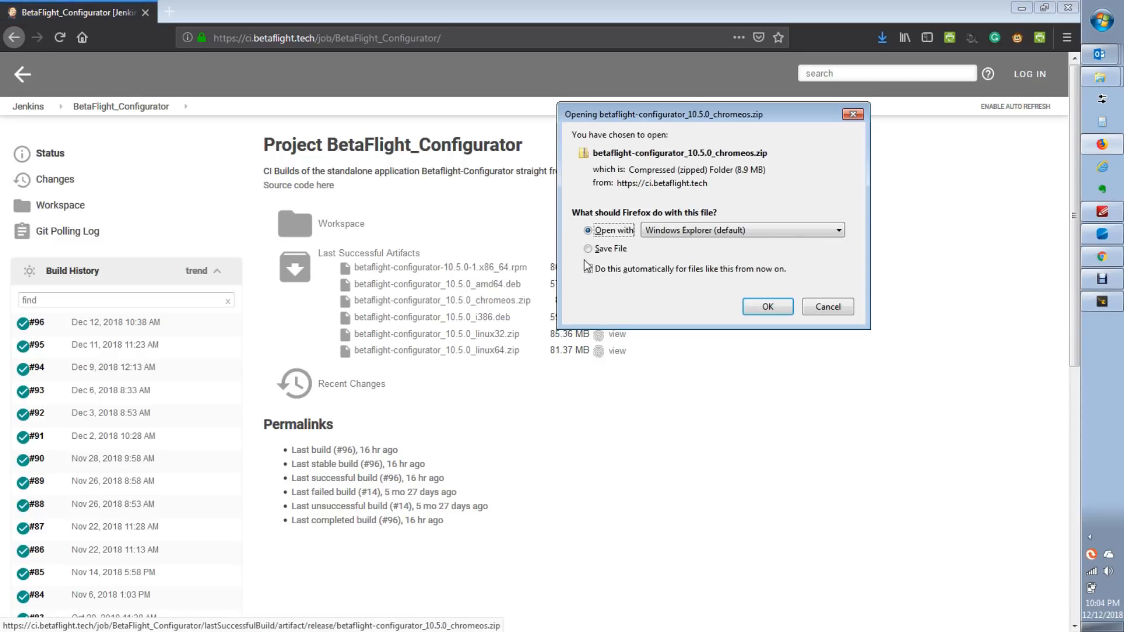
left_click(762, 307)
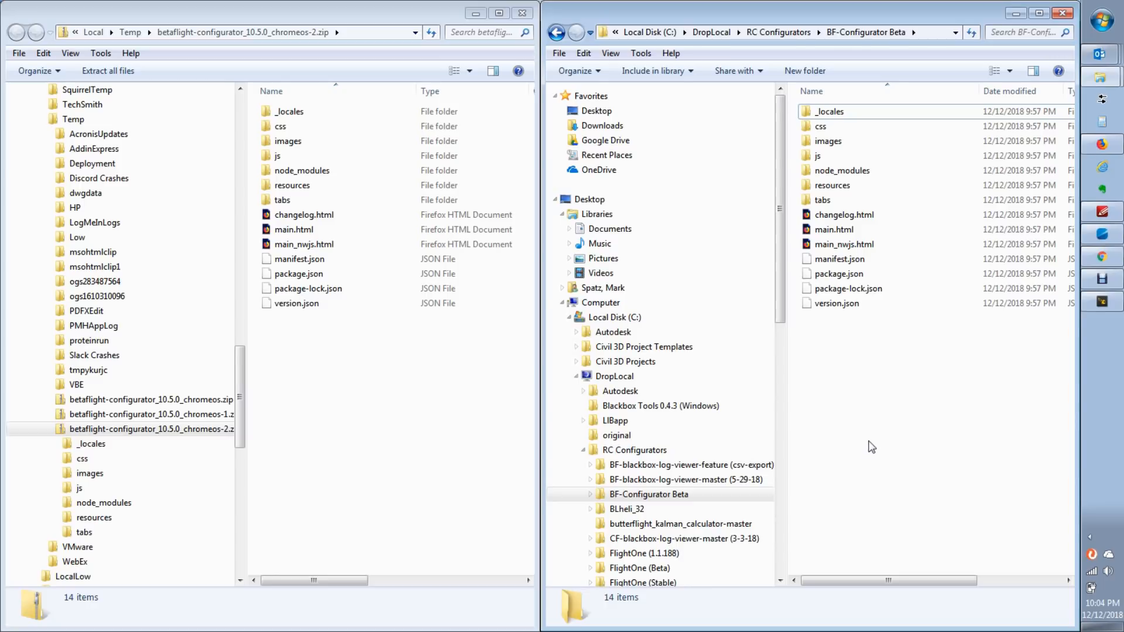
Delete the old contents of the BF-Configurator Beta folder and copy all files from the downloaded zip into it.
left_click_drag(902, 365, 837, 6)
key("Delete")
key("Return")
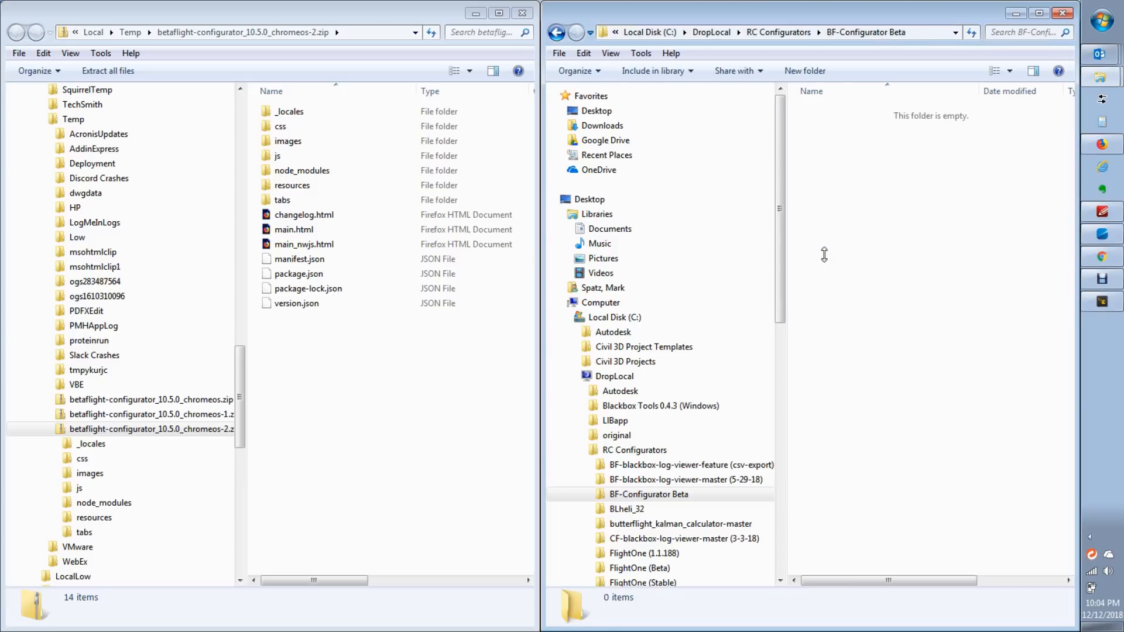
left_click_drag(356, 314, 252, 87)
left_click_drag(299, 117, 891, 264)
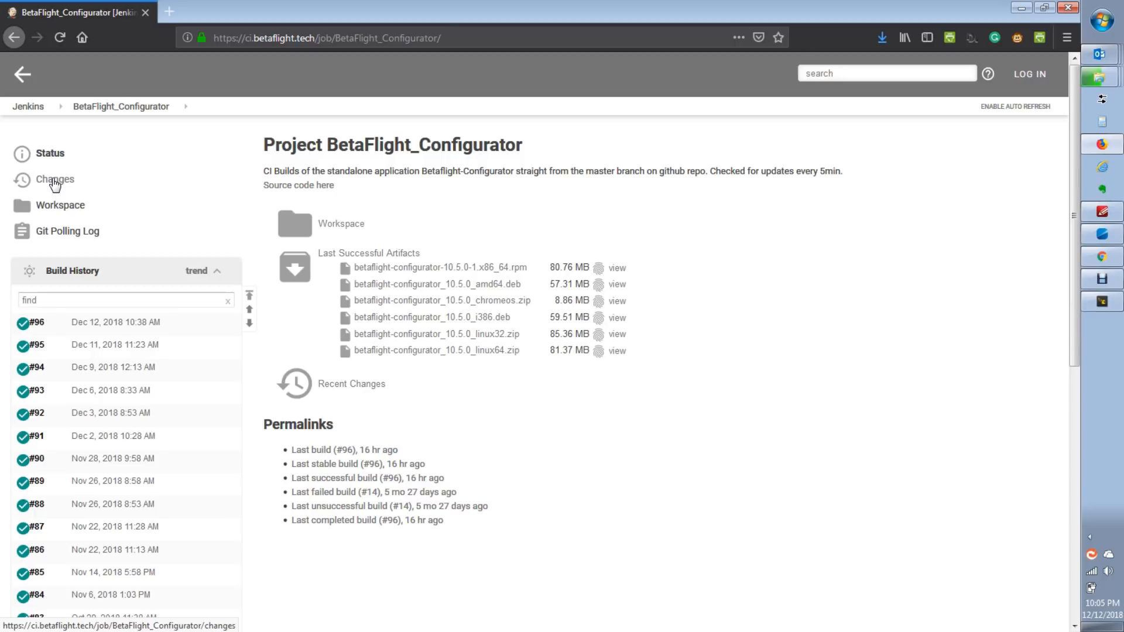
Review the list of changes per build for the BetaFlight_Configurator project on Jenkins.
left_click(54, 183)
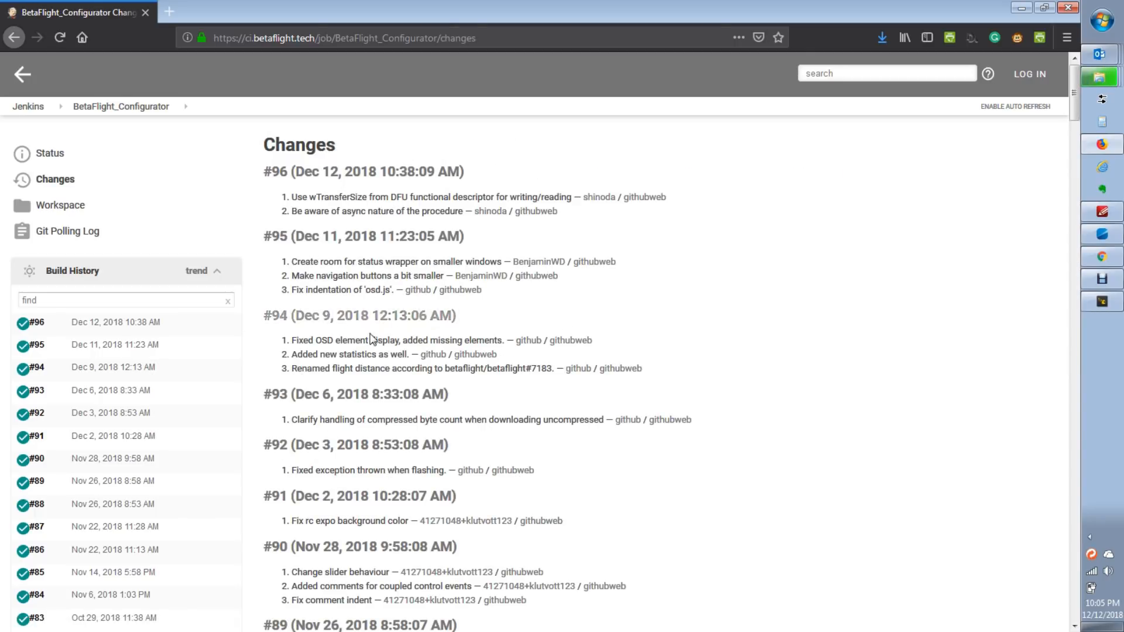
middle_click(498, 375)
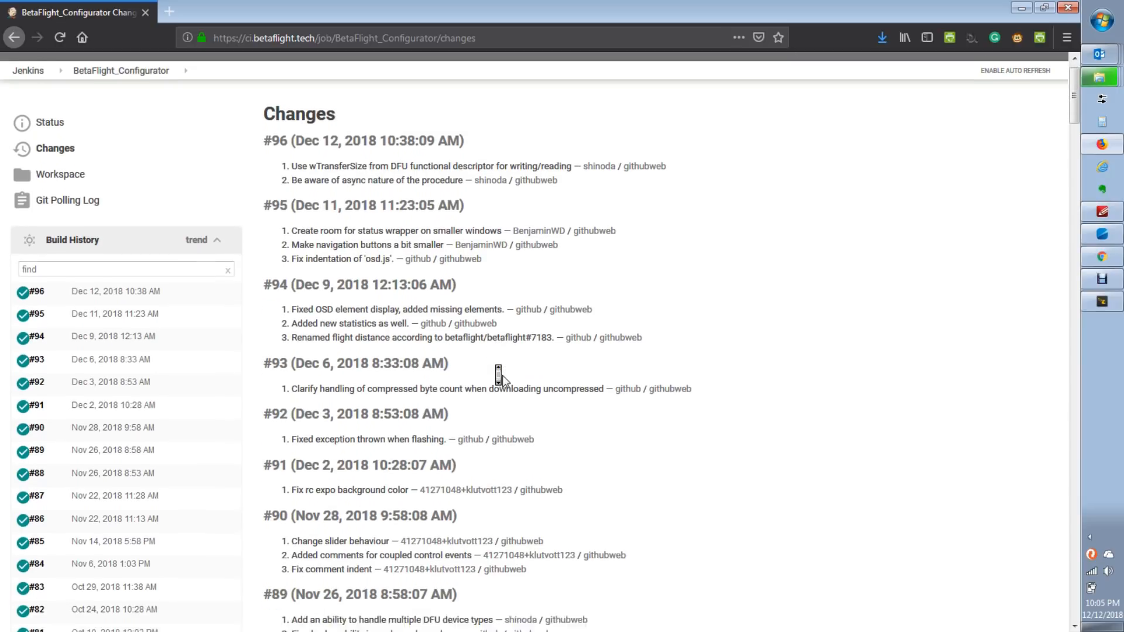
scroll(505, 381, "down", 8)
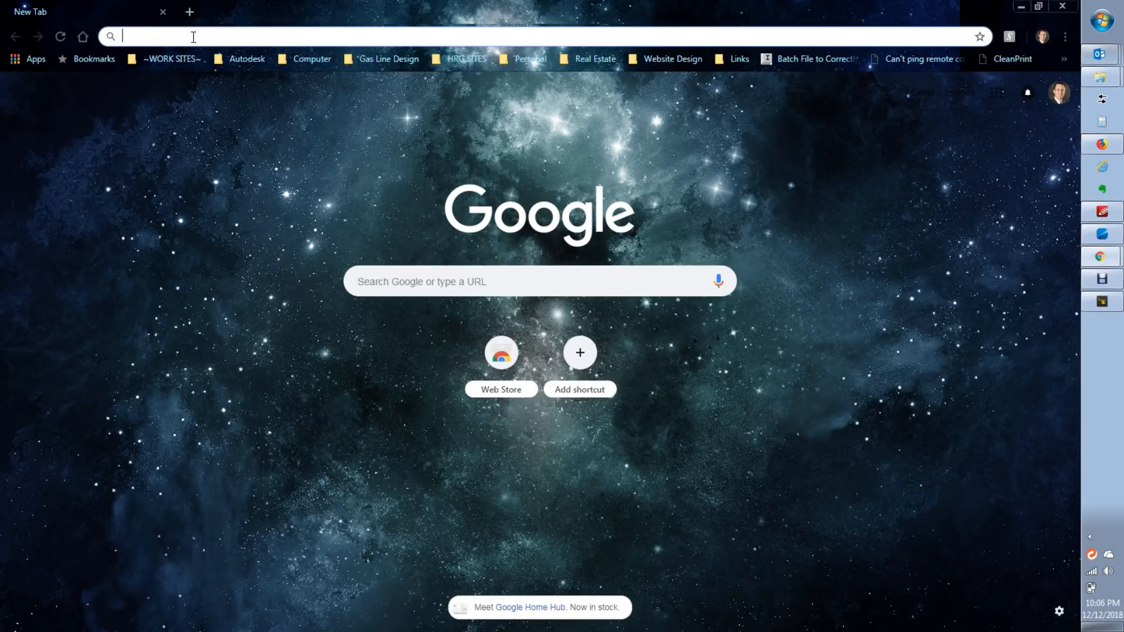
Switch to Chrome and open the chrome://extensions page.
type("ch")
left_click_drag(269, 39, 214, 39)
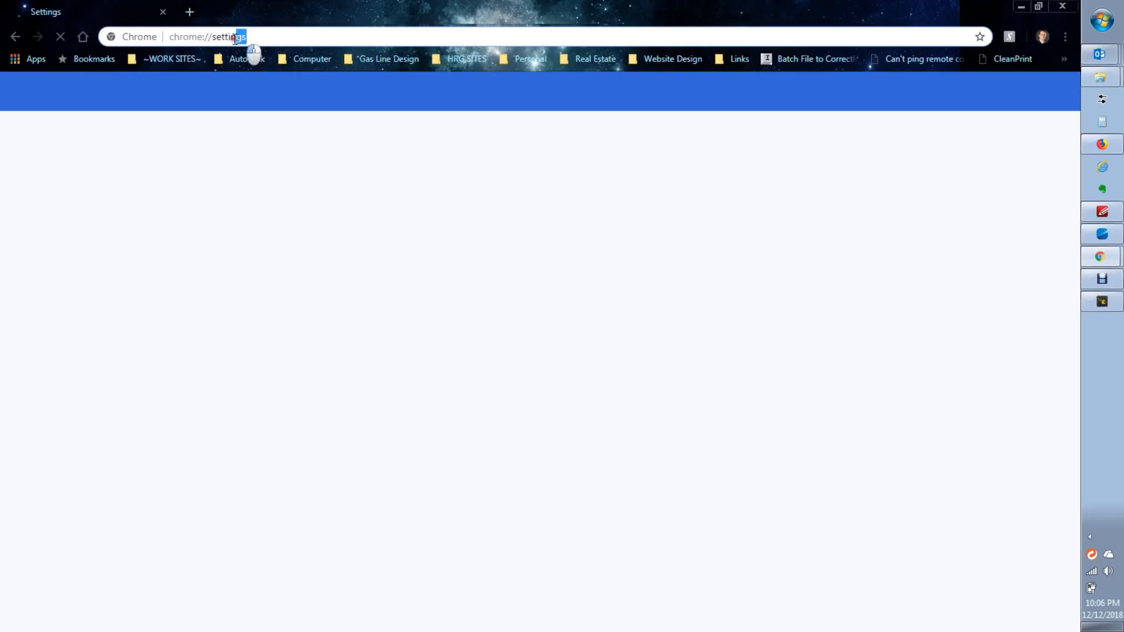
type("extensions")
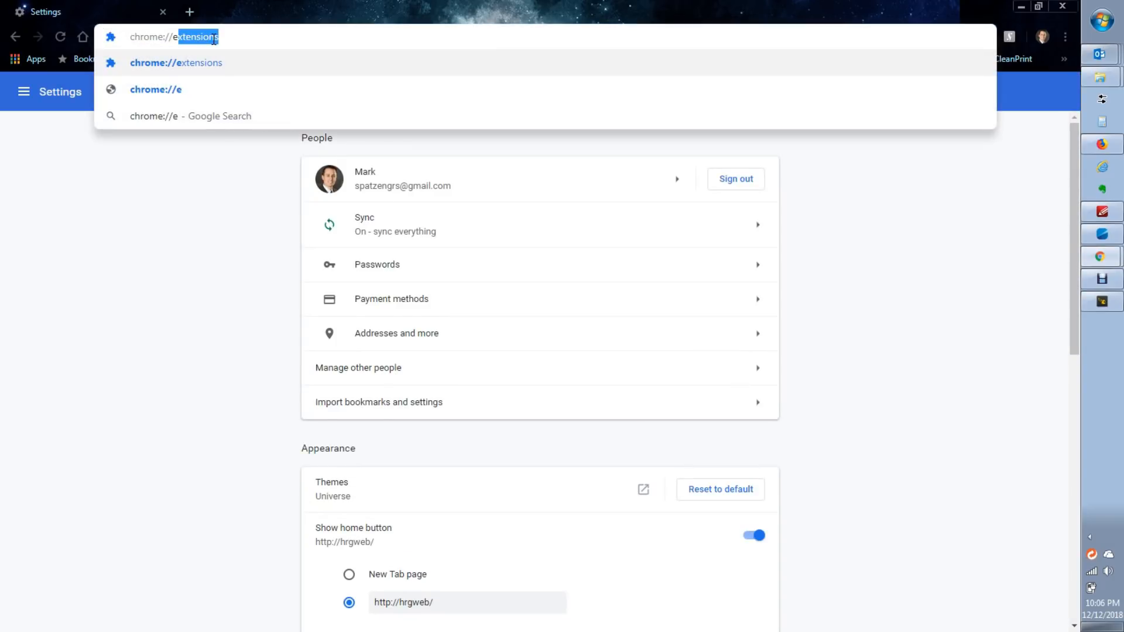
key("Return")
left_click(70, 133)
left_click(449, 315)
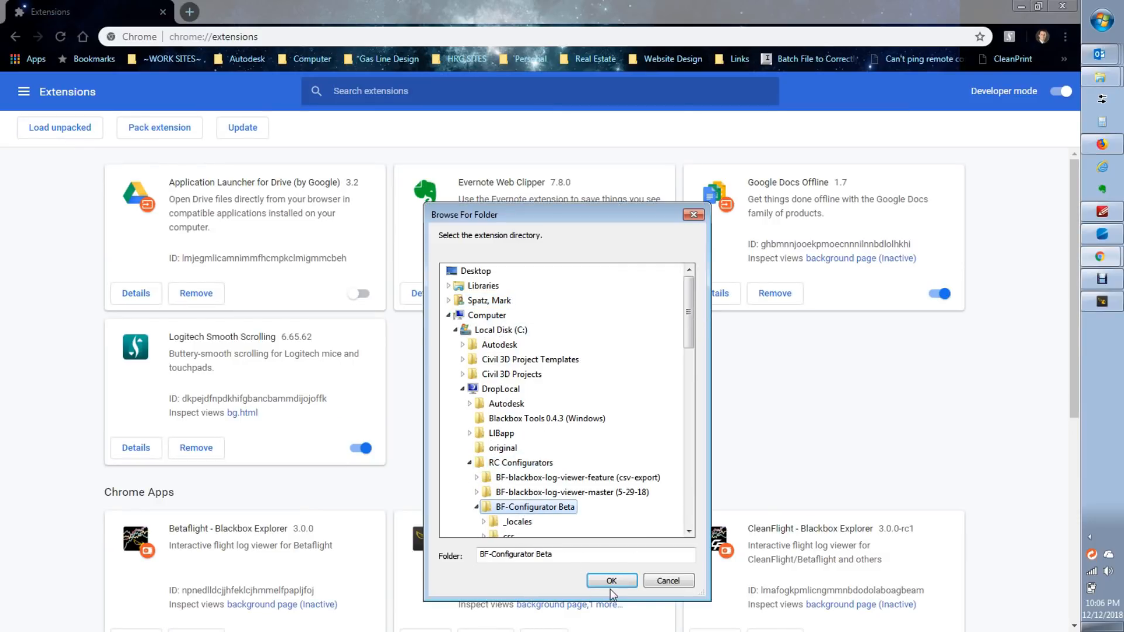
left_click(668, 581)
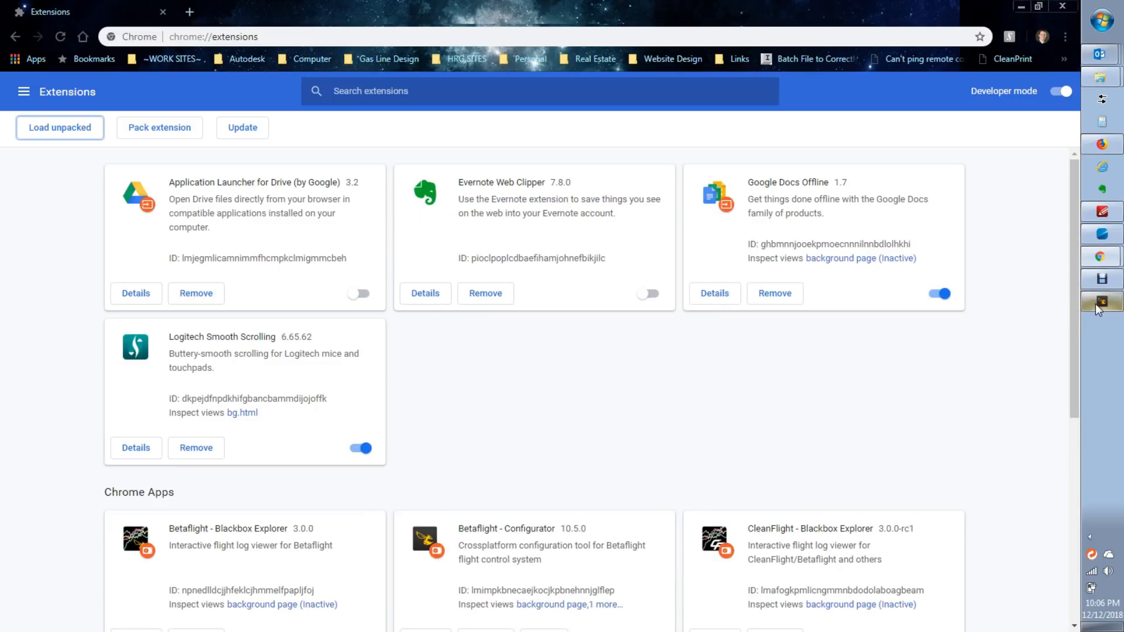
Open the chrome://apps page and launch the Betaflight configurator app.
left_click_drag(1070, 308, 1070, 417)
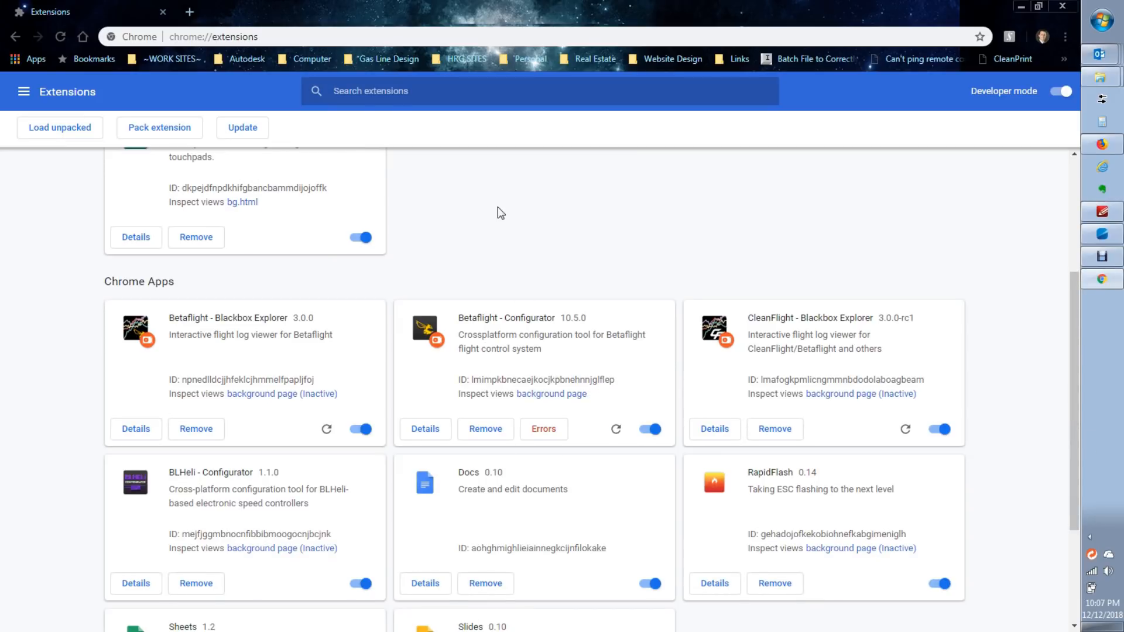
left_click(227, 37)
double_click(227, 36)
type("apps")
key("Return")
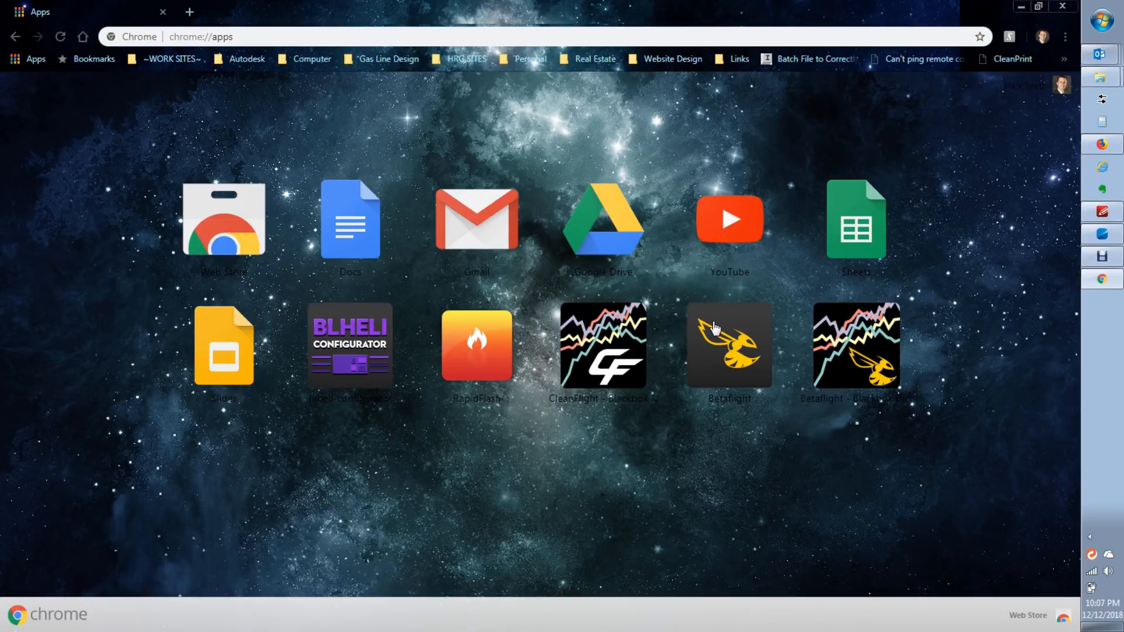
left_click(714, 326)
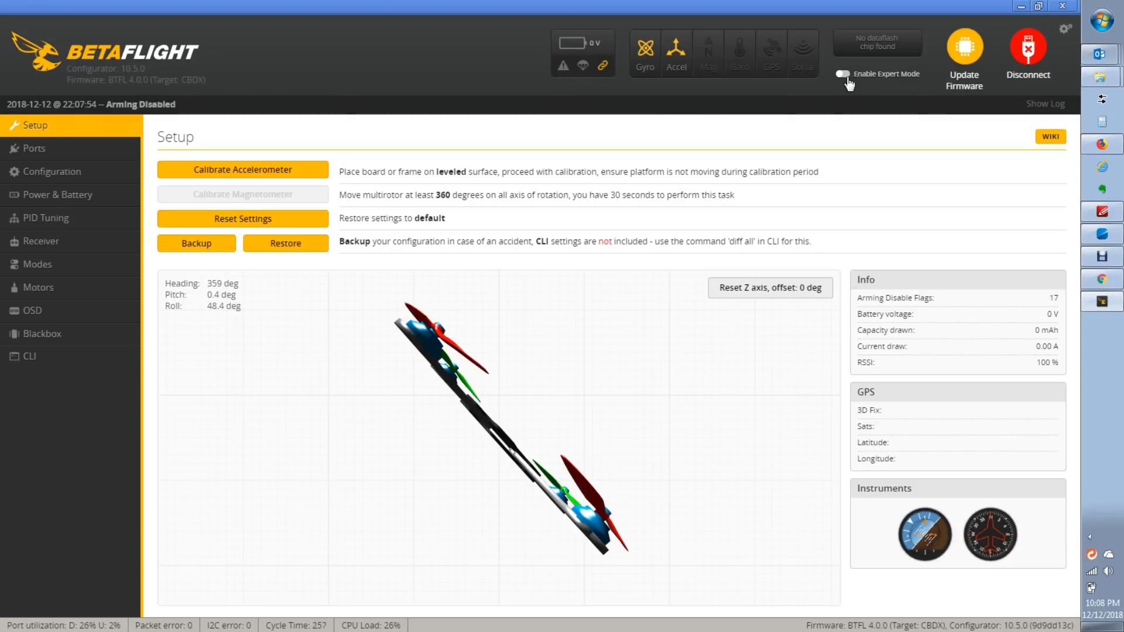
Enable Expert Mode and review the Failsafe settings, including the GPS Rescue options of the stage 2 procedure.
left_click(847, 79)
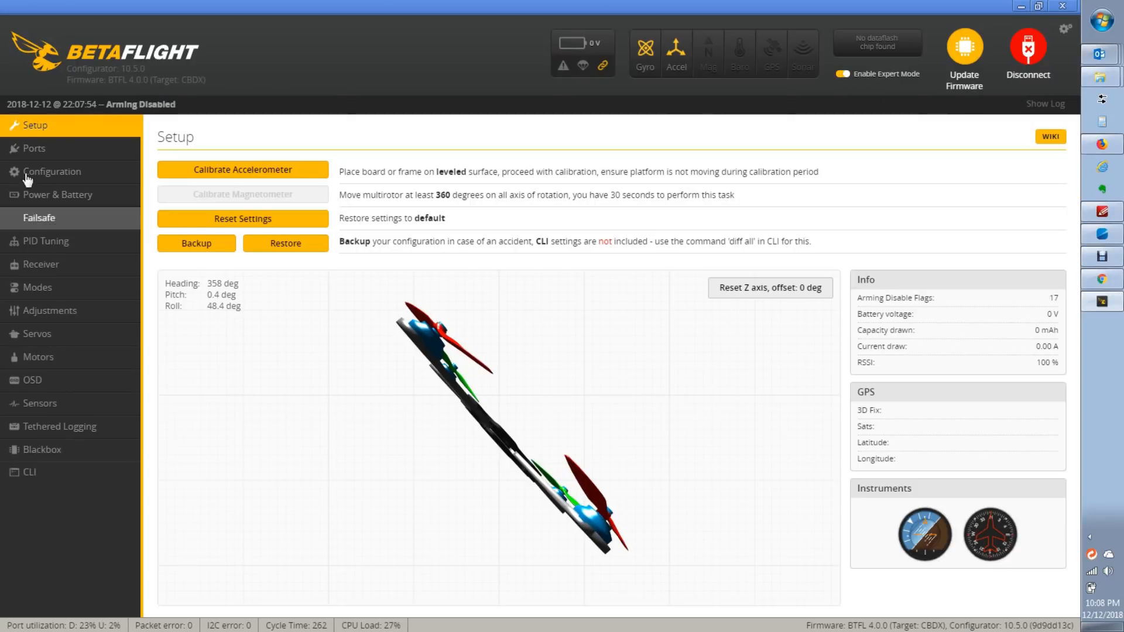
left_click(49, 220)
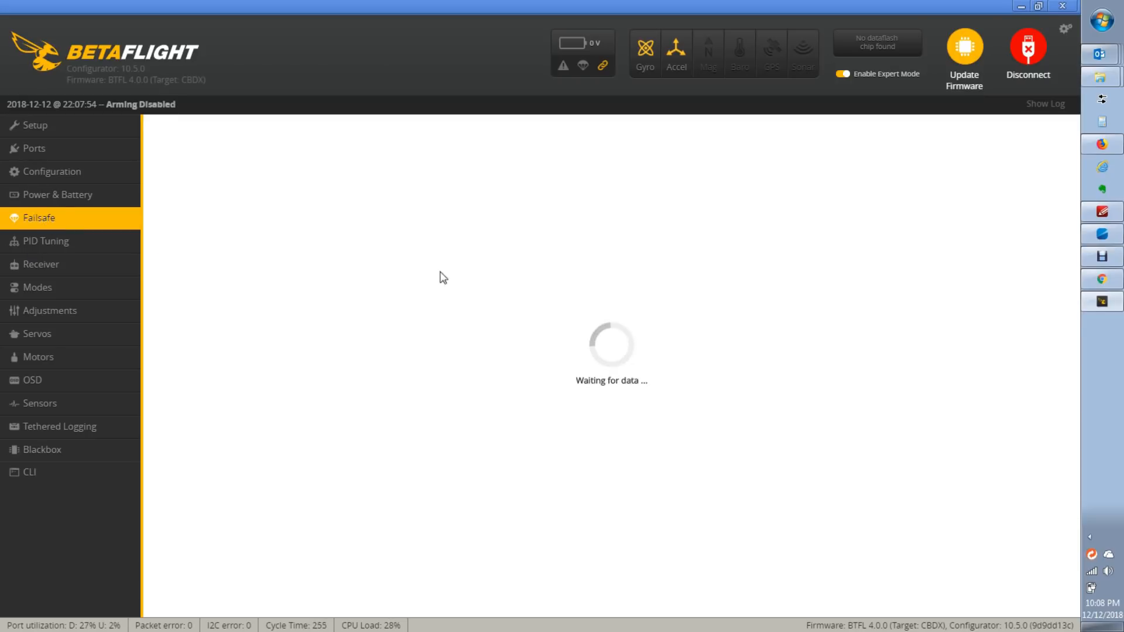
scroll(706, 383, "down", 5)
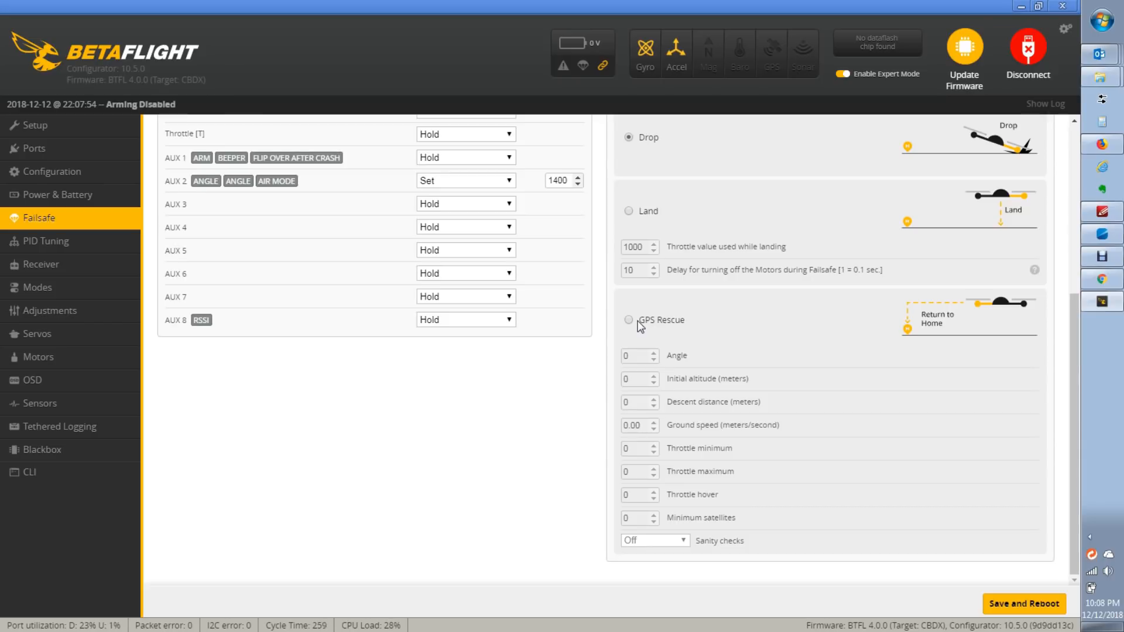
scroll(641, 326, "up", 2)
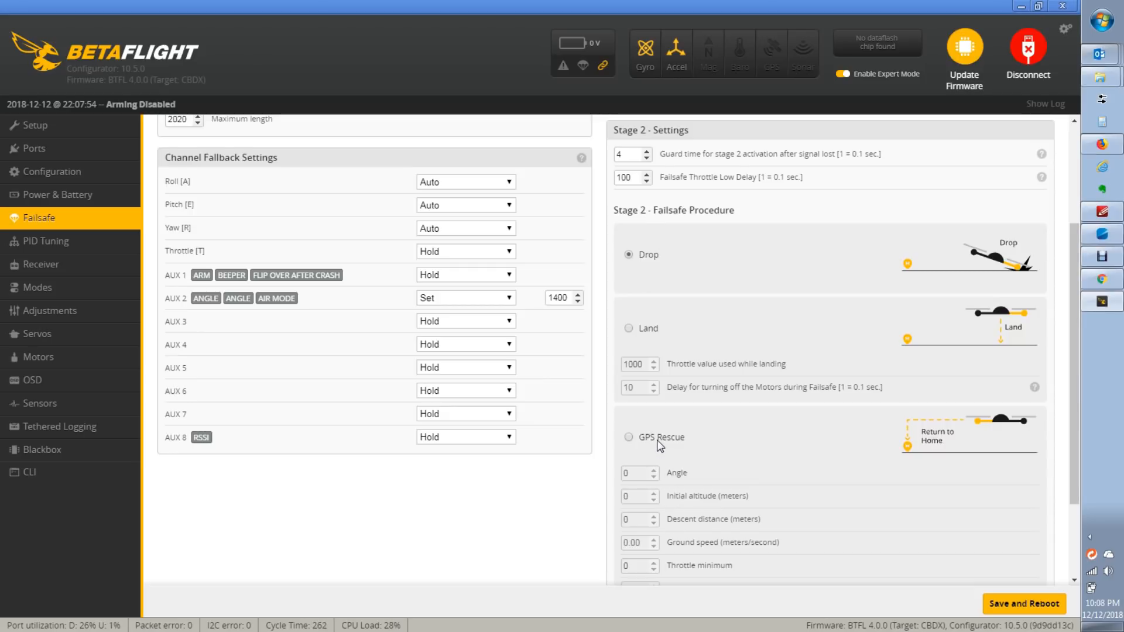
scroll(657, 441, "down", 2)
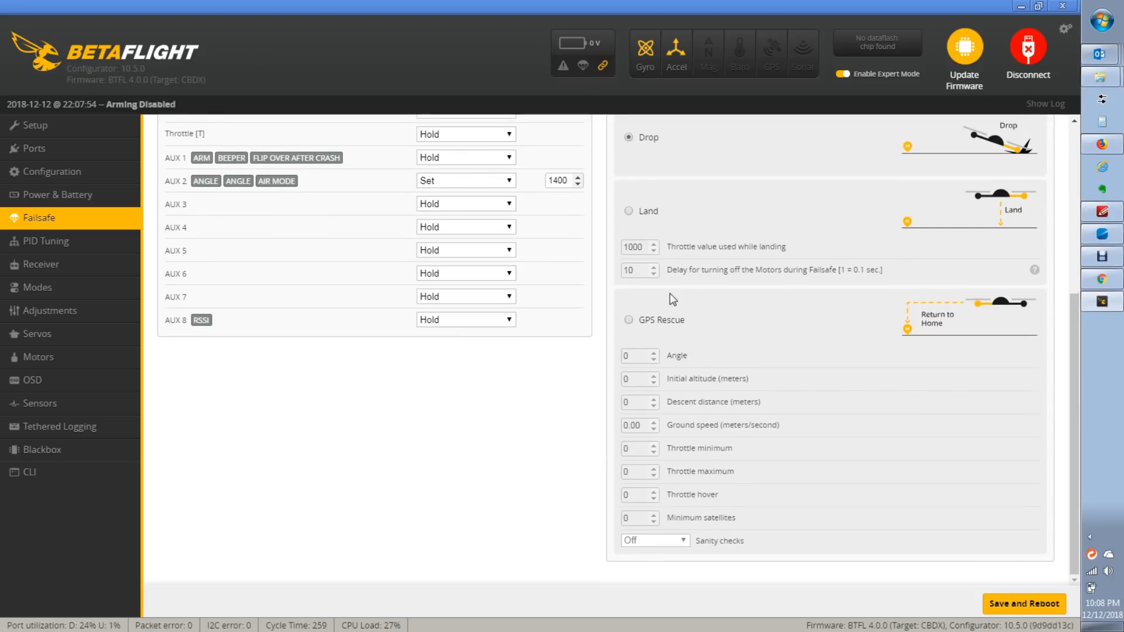
scroll(649, 383, "up", 5)
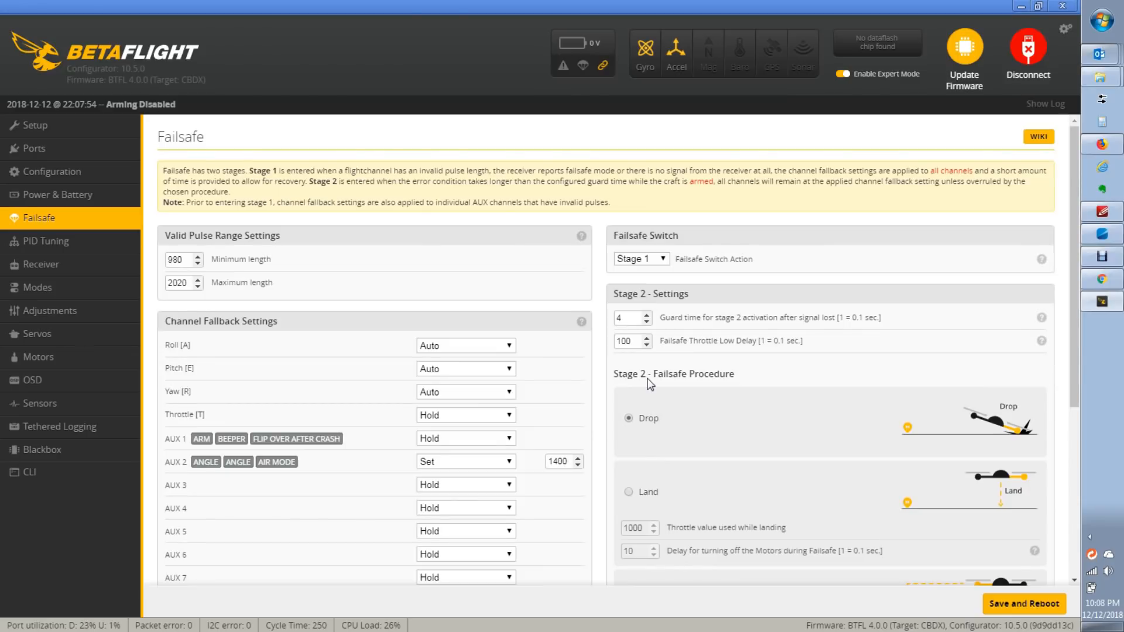
Examine the Throttle Limit options in PID Tuning and the settings on the OSD page.
left_click(84, 244)
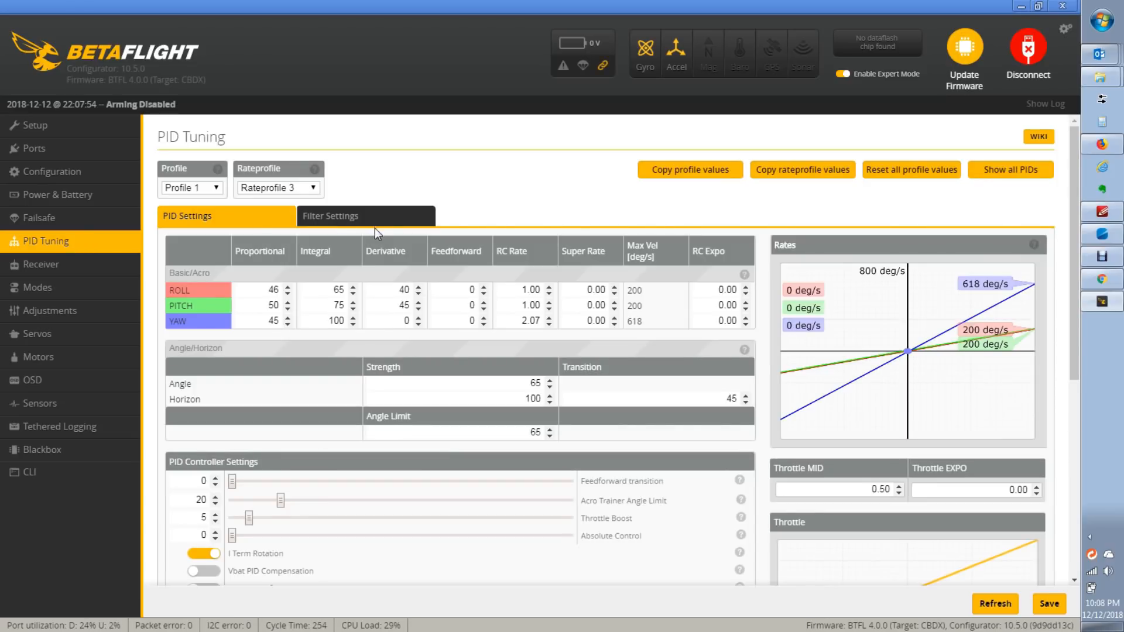
scroll(375, 228, "down", 3)
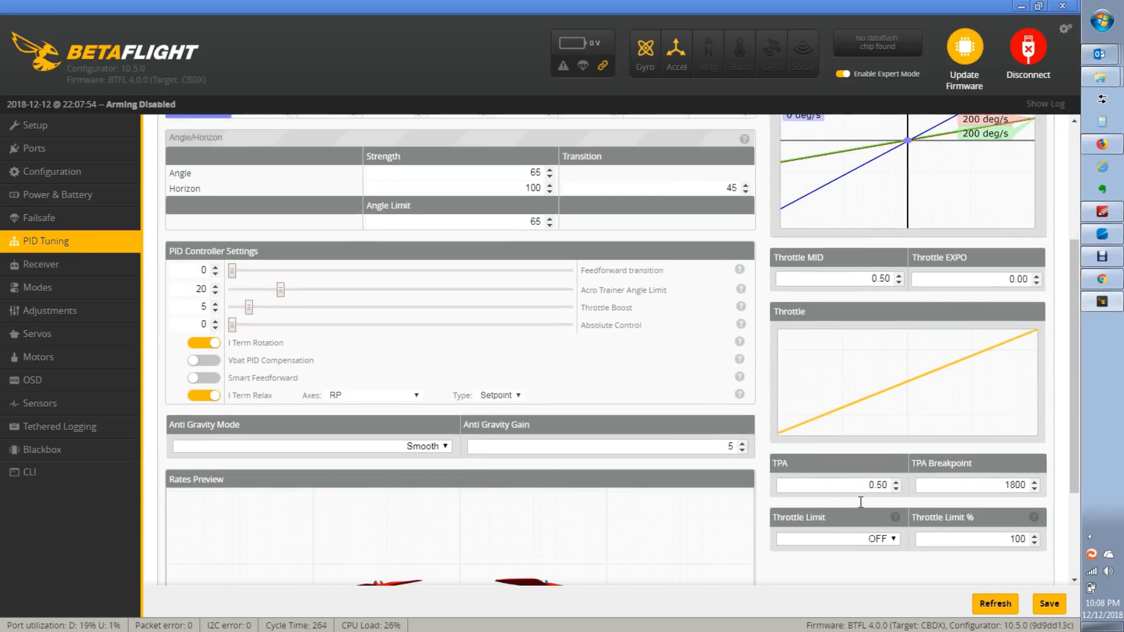
left_click(874, 539)
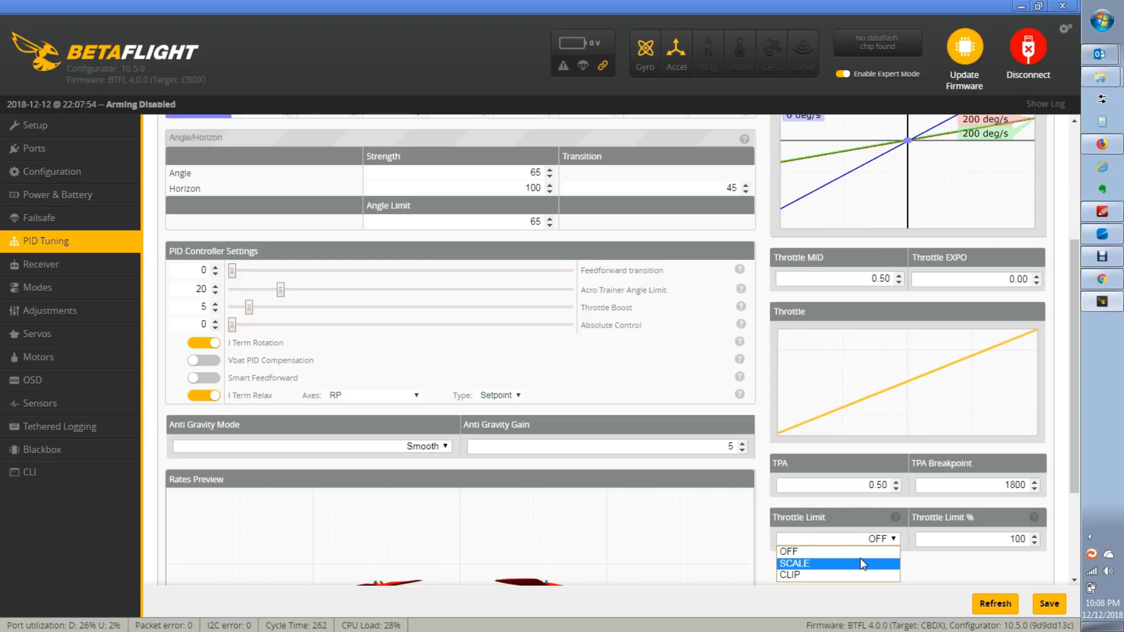
left_click(988, 538)
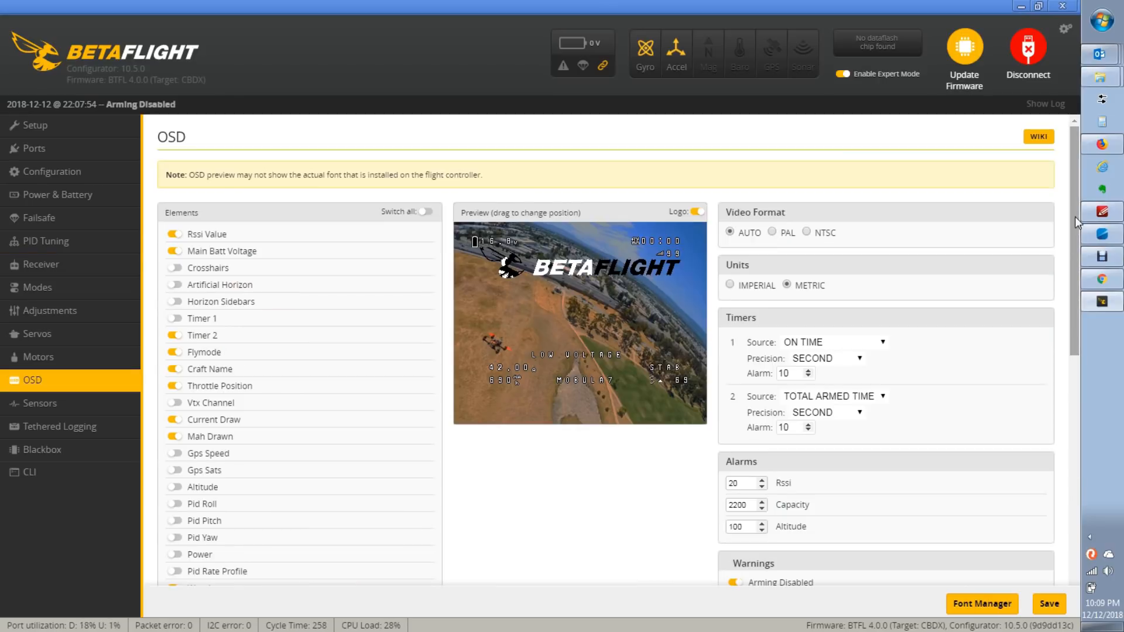
left_click_drag(1075, 217, 1067, 450)
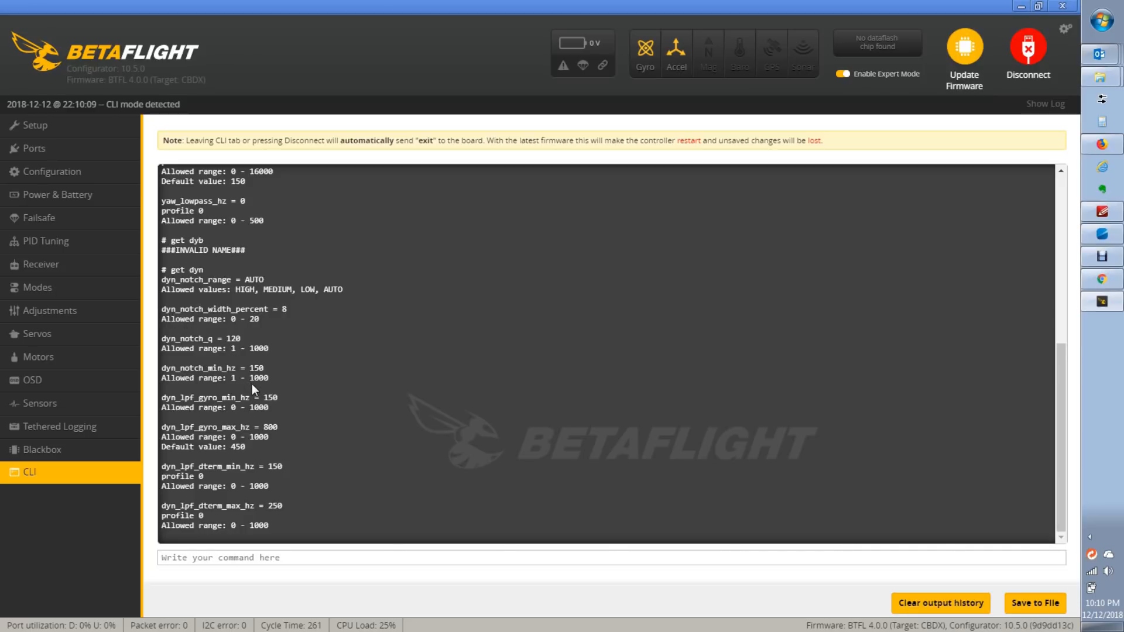
Clear the CLI output history and run get dyn to list the dynamic notch and lowpass filter settings.
left_click(932, 593)
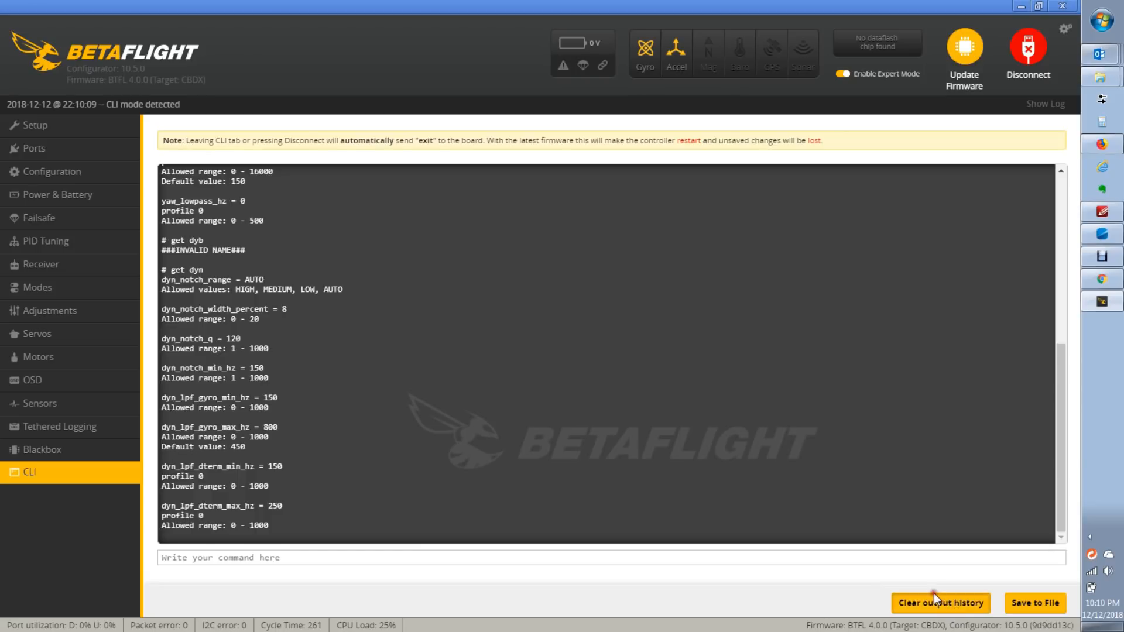
left_click(864, 557)
type("get dyn")
key("Return")
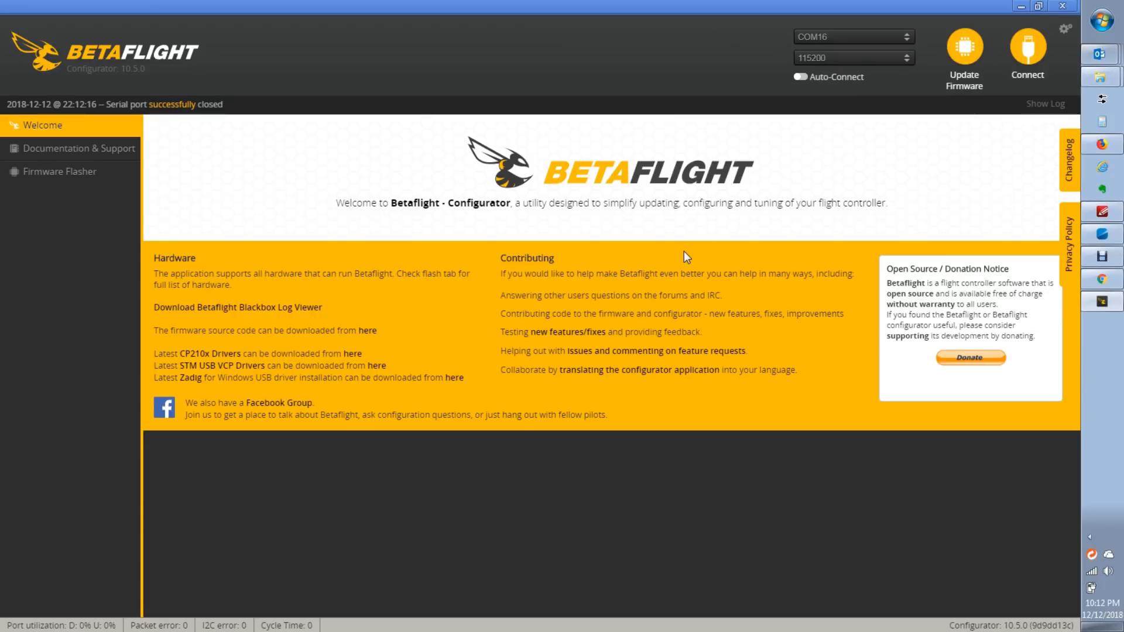
Open the firmware flasher and examine the available firmware build types.
left_click(963, 59)
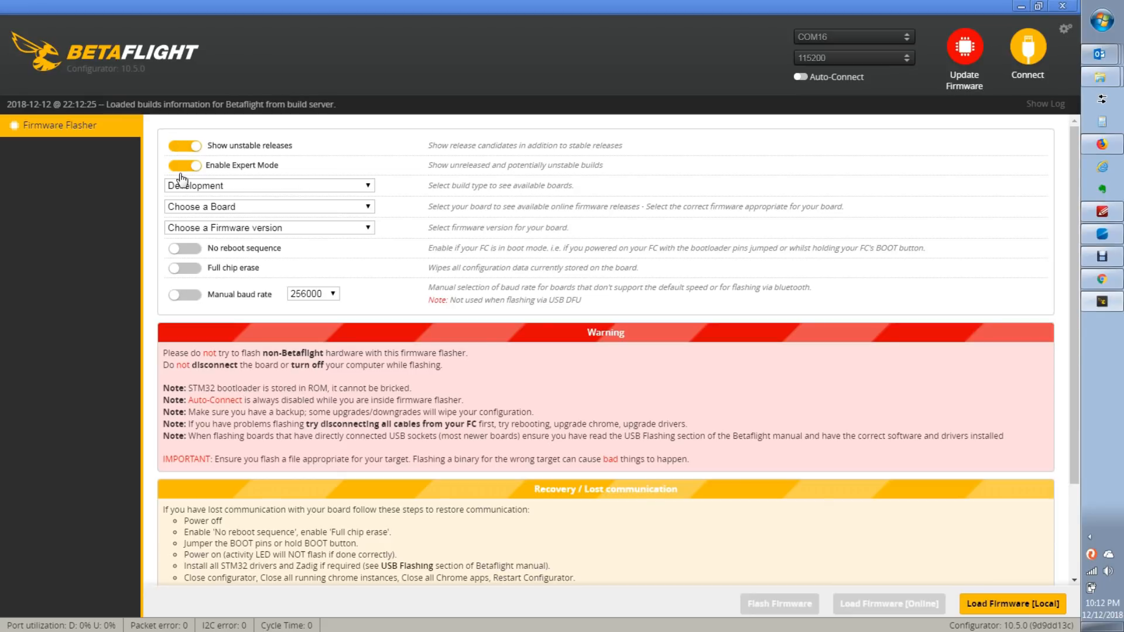
left_click(199, 186)
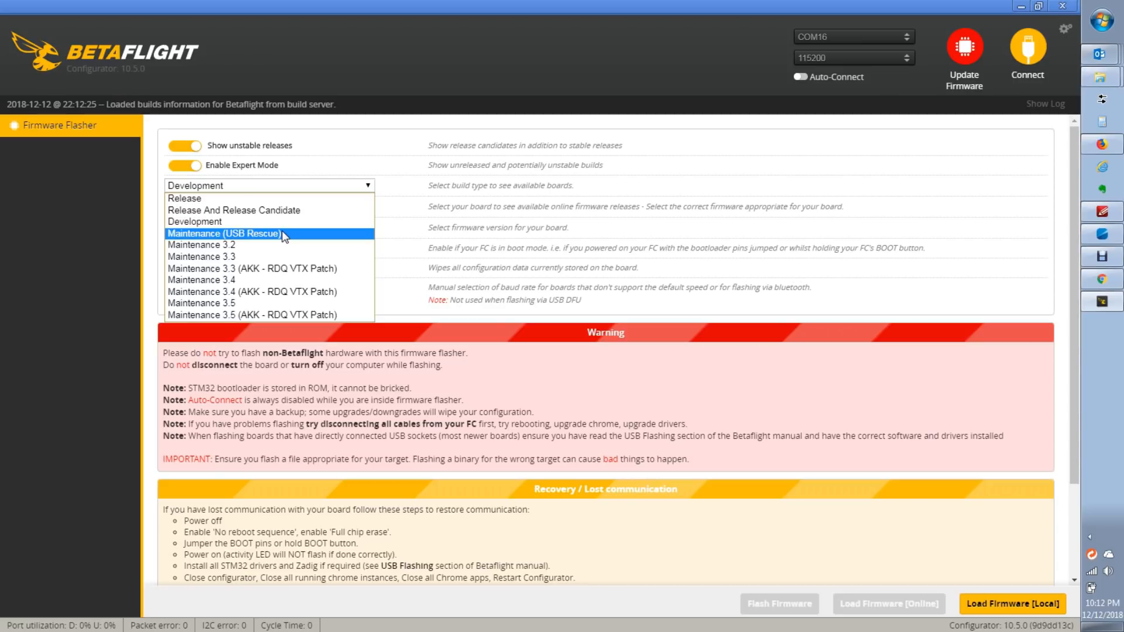
left_click(388, 58)
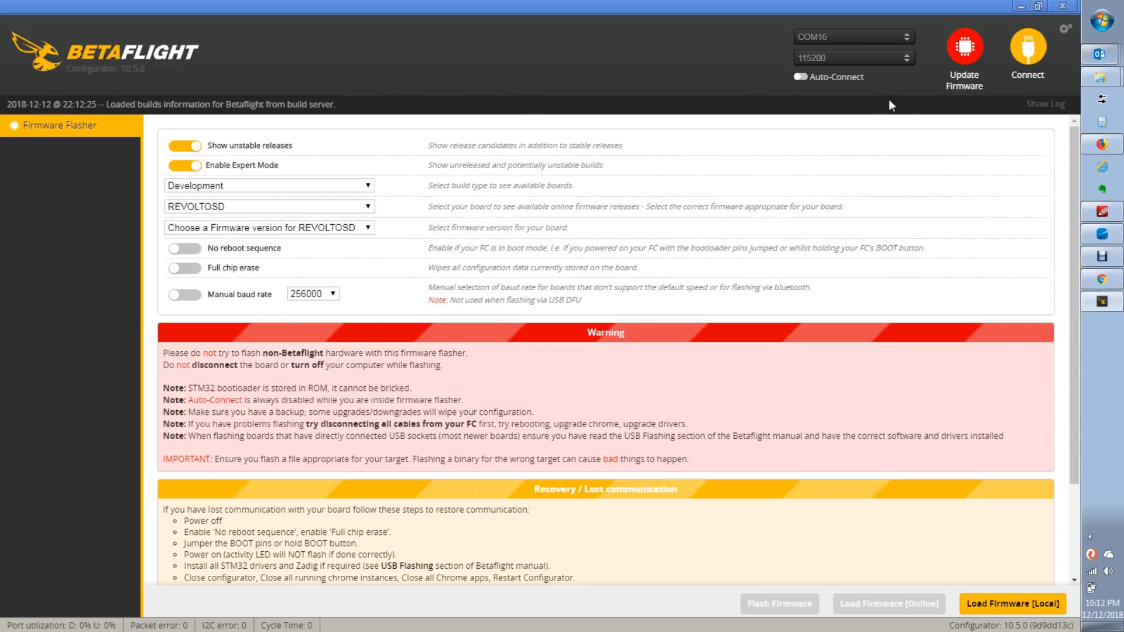
Connect to the flight controller on COM16 at 115200 baud and open its Ports settings.
left_click(1018, 64)
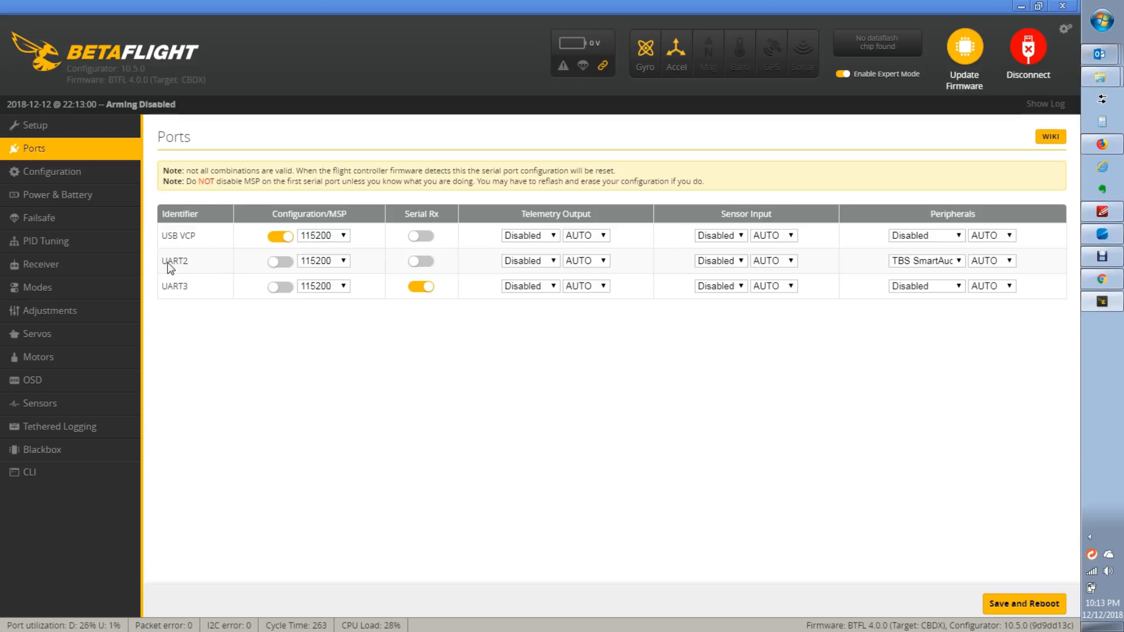
left_click(280, 261)
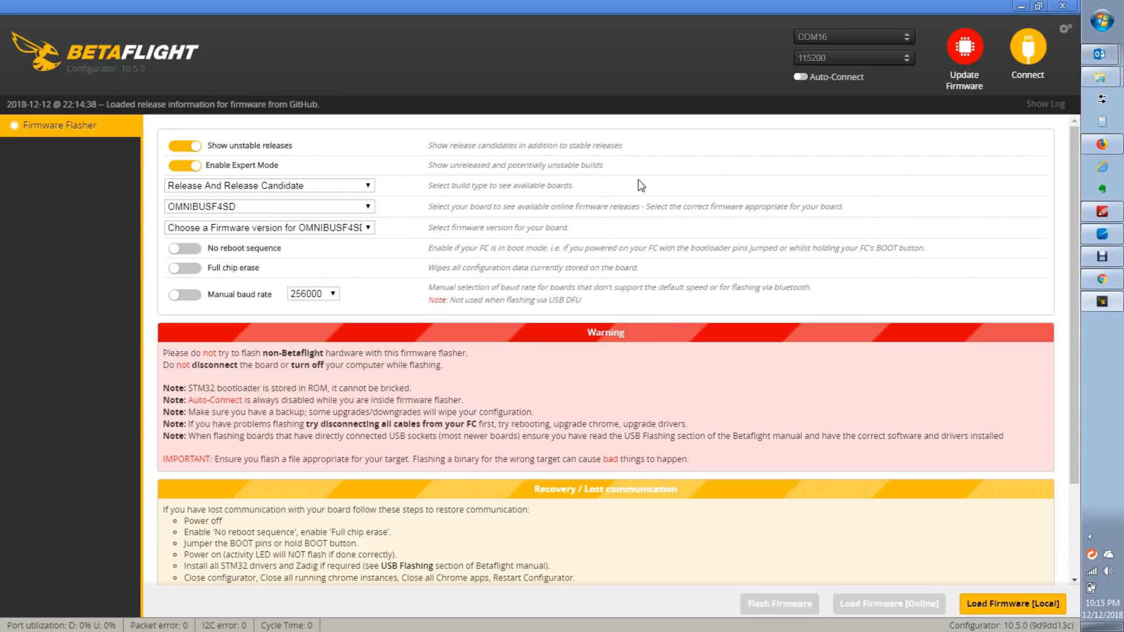
Examine the release and release candidate firmware versions offered for the OMNIBUSF4SD board.
left_click(313, 228)
left_click_drag(373, 298, 394, 427)
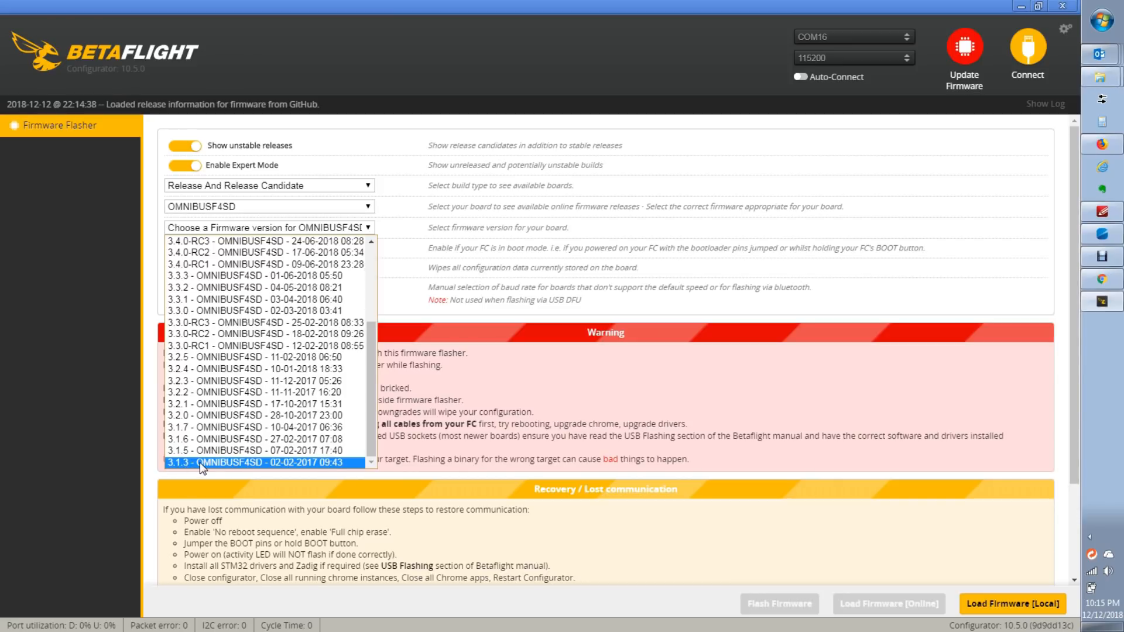
Choose the Development build type and load firmware 4.0.0 #1283 for OMNIBUSF4SD from the online builds.
left_click(293, 186)
left_click(281, 220)
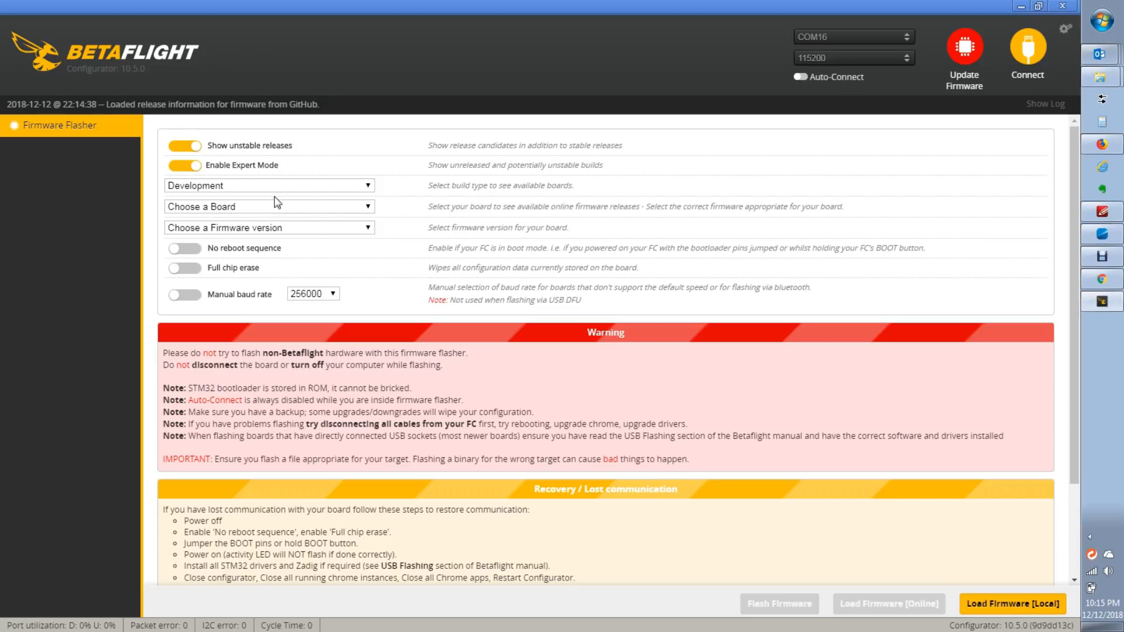
left_click(271, 228)
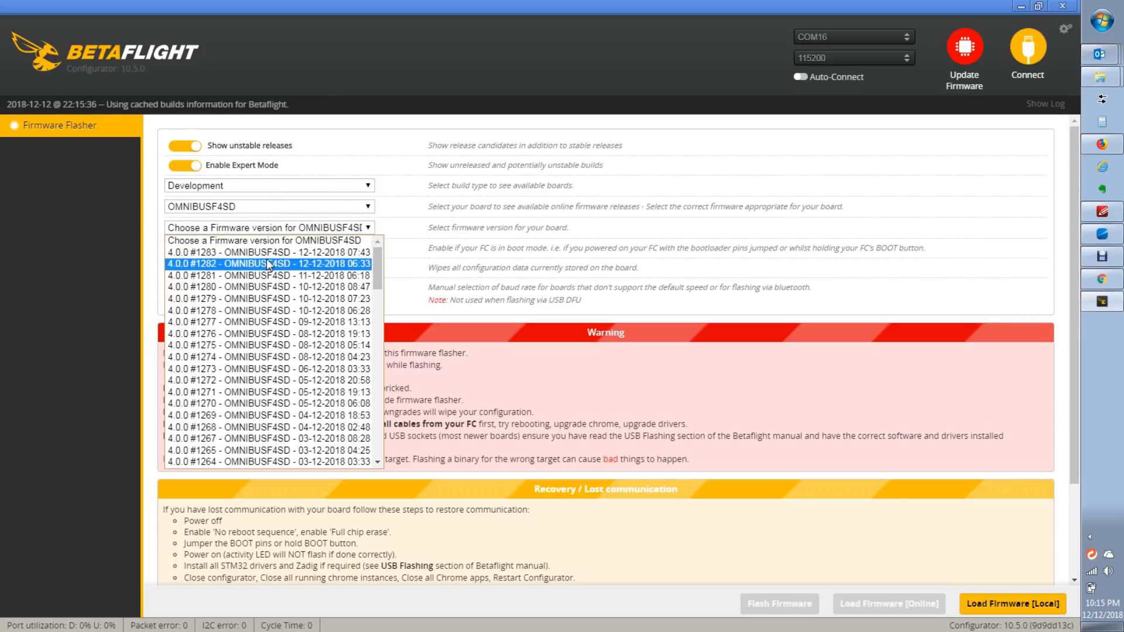
left_click(267, 253)
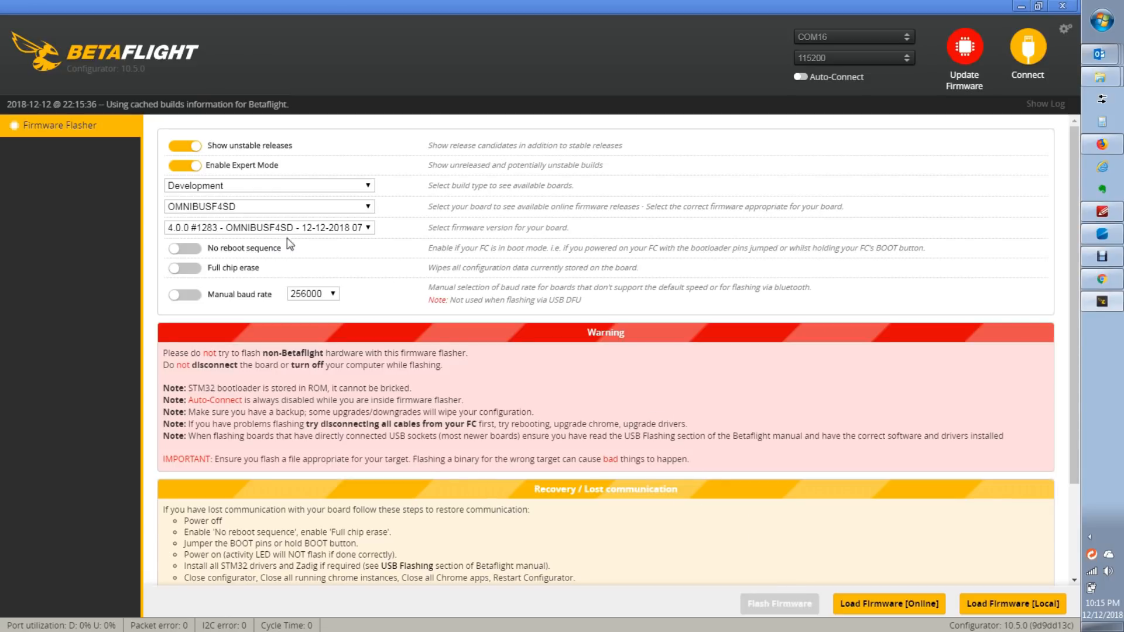
left_click(890, 604)
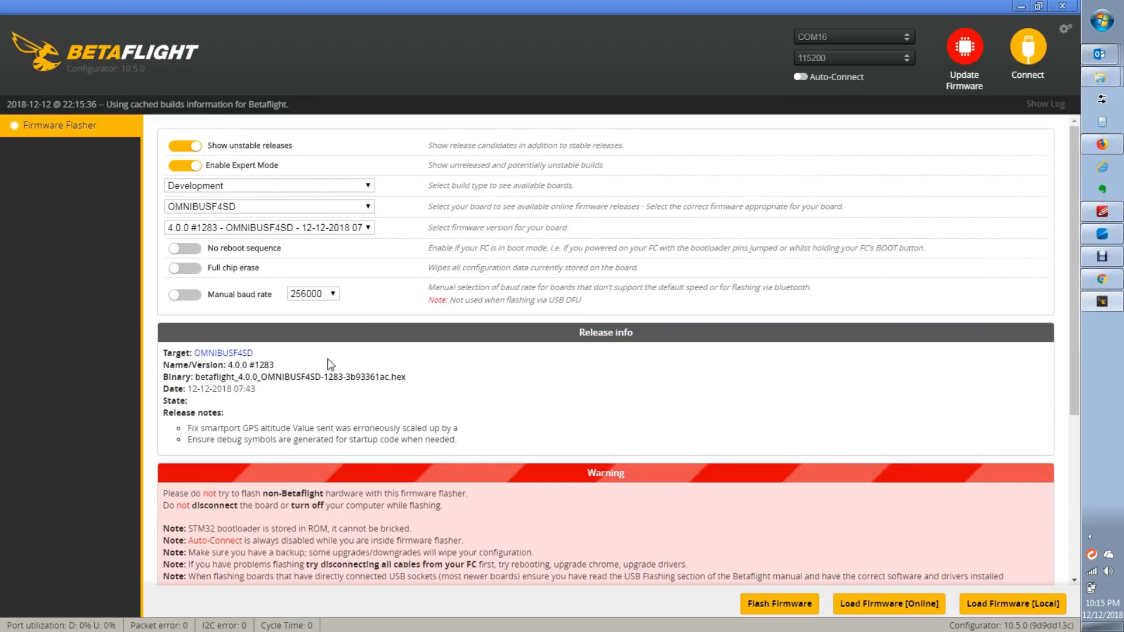
Switch to Firefox, go to ci.betaflight.tech and open the Changes list of the Betaflight firmware job.
left_click(1109, 143)
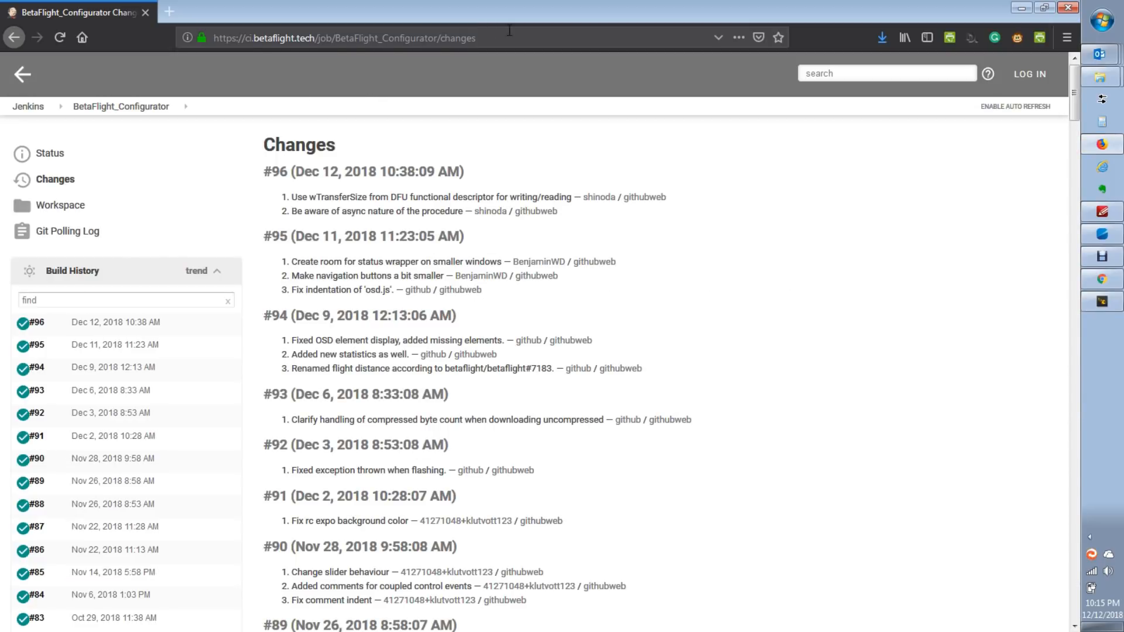
left_click(510, 38)
key("End")
key("BackSpace")
key("BackSpace")
key("BackSpace")
key("BackSpace")
key("BackSpace")
key("BackSpace")
key("BackSpace")
key("BackSpace")
key("BackSpace")
key("BackSpace")
key("BackSpace")
key("BackSpace")
key("BackSpace")
key("BackSpace")
key("BackSpace")
key("BackSpace")
key("BackSpace")
key("BackSpace")
key("BackSpace")
key("BackSpace")
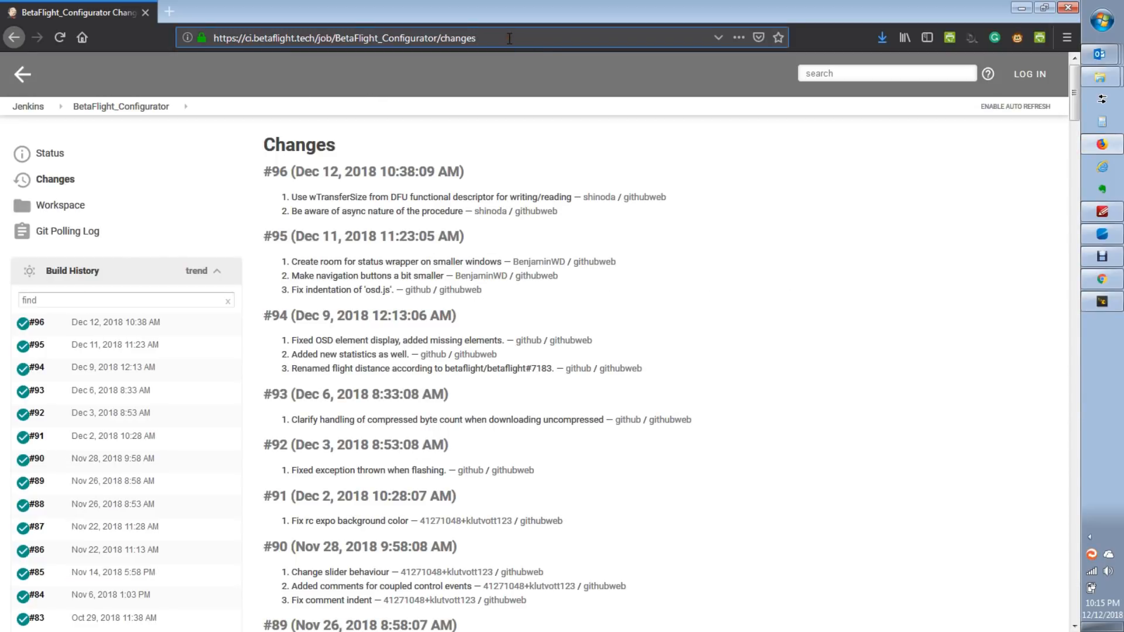
key("BackSpace")
key("BackSpace")
key("BackSpace")
key("BackSpace")
key("BackSpace")
key("BackSpace")
key("BackSpace")
key("BackSpace")
key("BackSpace")
key("BackSpace")
key("BackSpace")
key("BackSpace")
key("BackSpace")
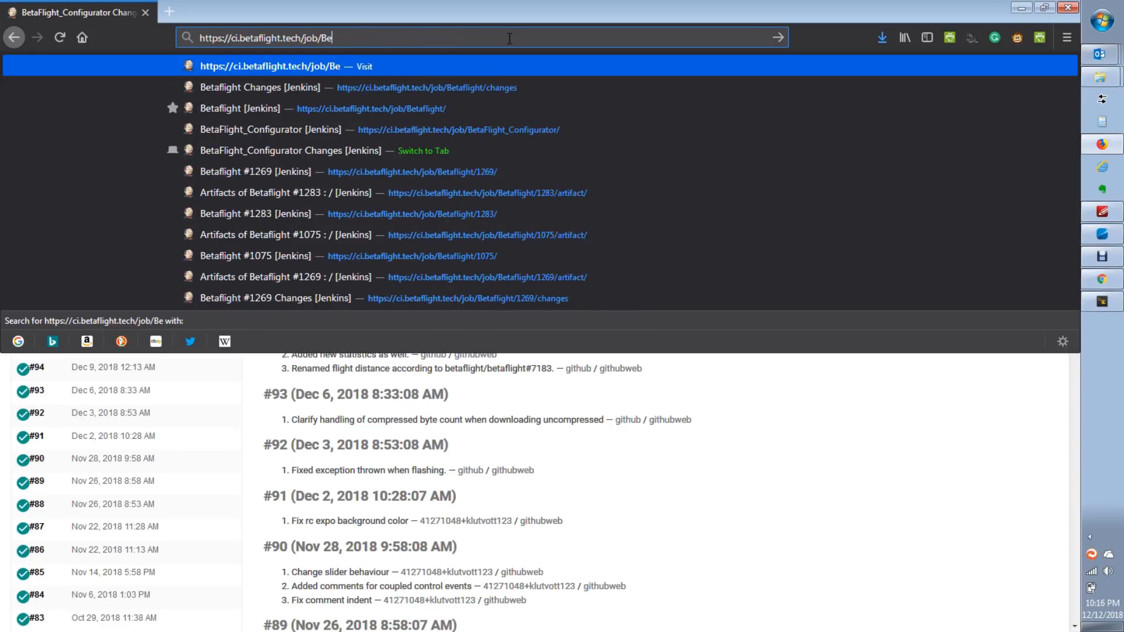
key("Return")
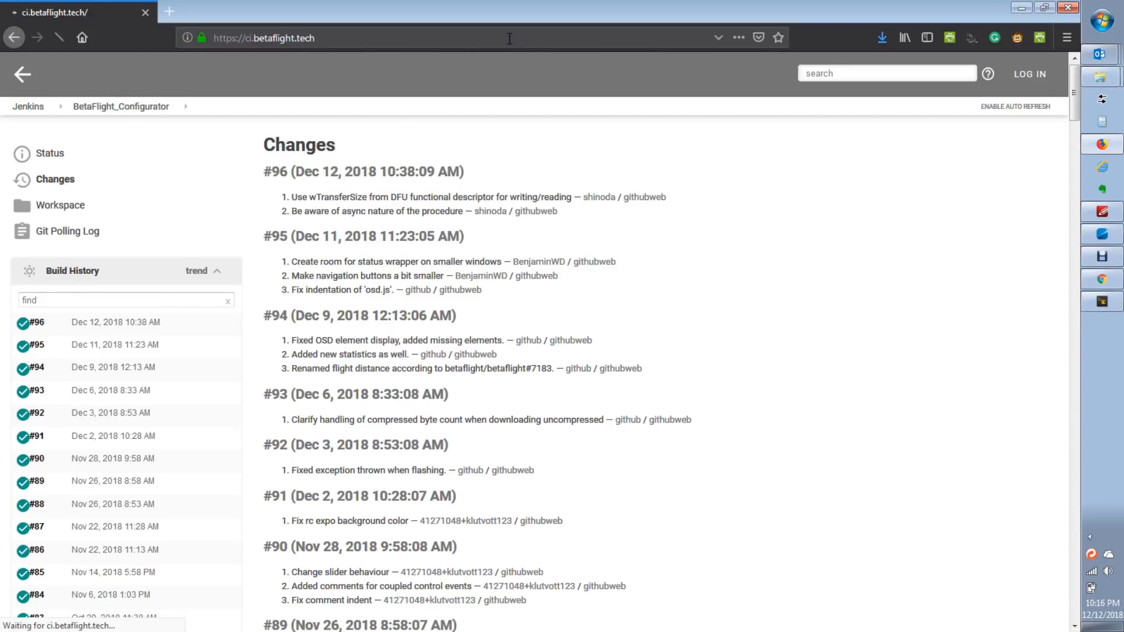
left_click(386, 195)
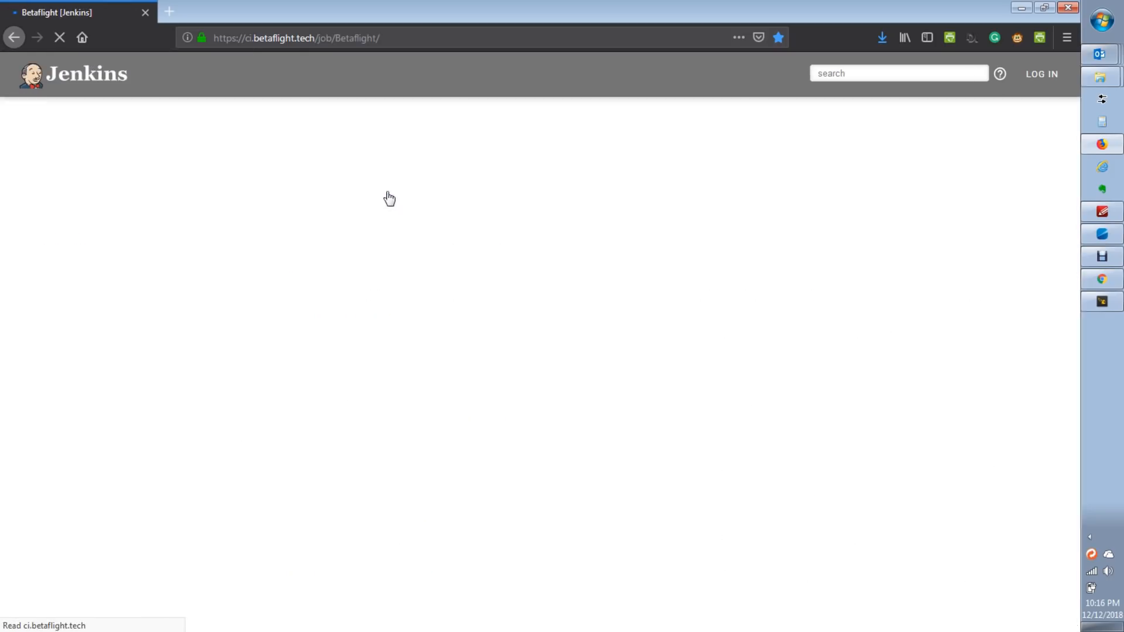
left_click(46, 182)
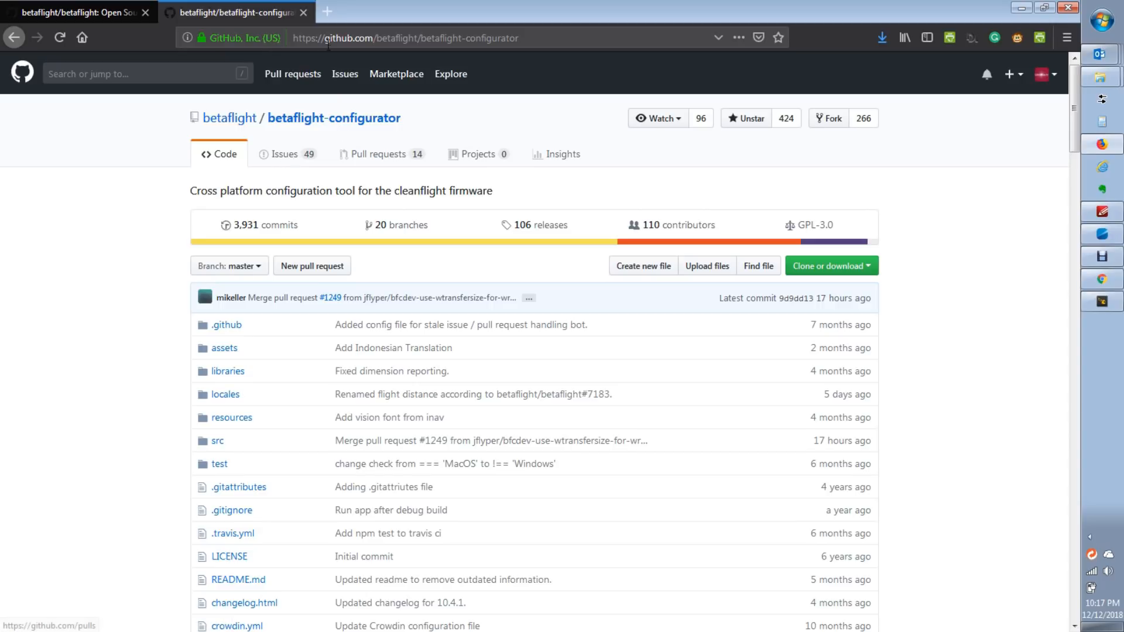
Open the Issues list of the betaflight-configurator repository on GitHub and look through the open issues.
left_click(283, 163)
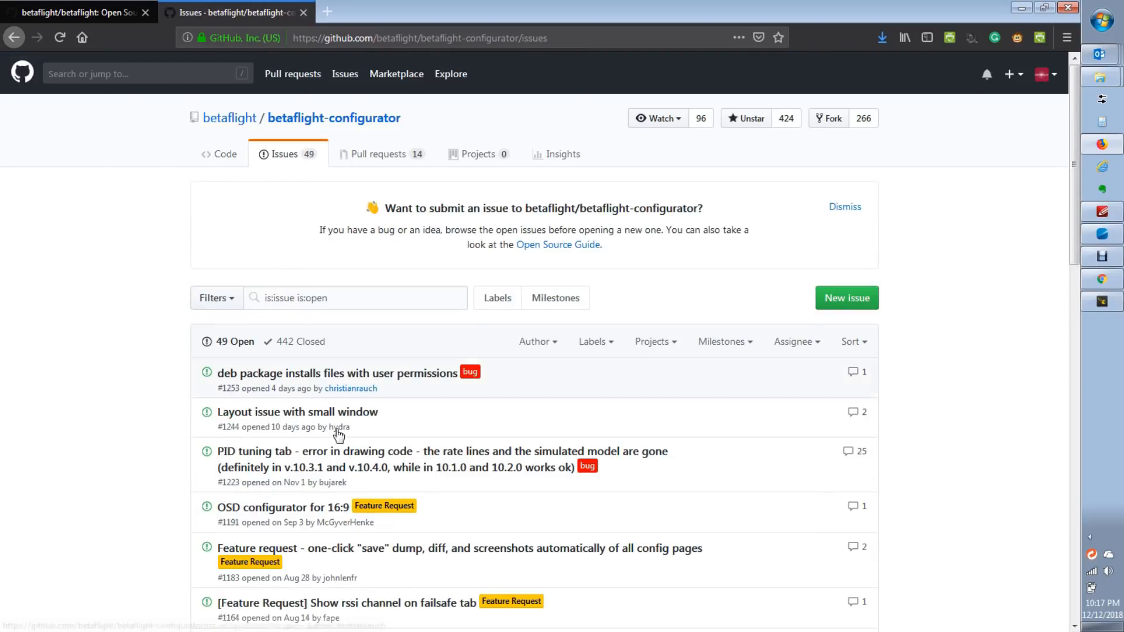
scroll(341, 466, "down", 5)
scroll(346, 474, "up", 3)
scroll(345, 474, "up", 2)
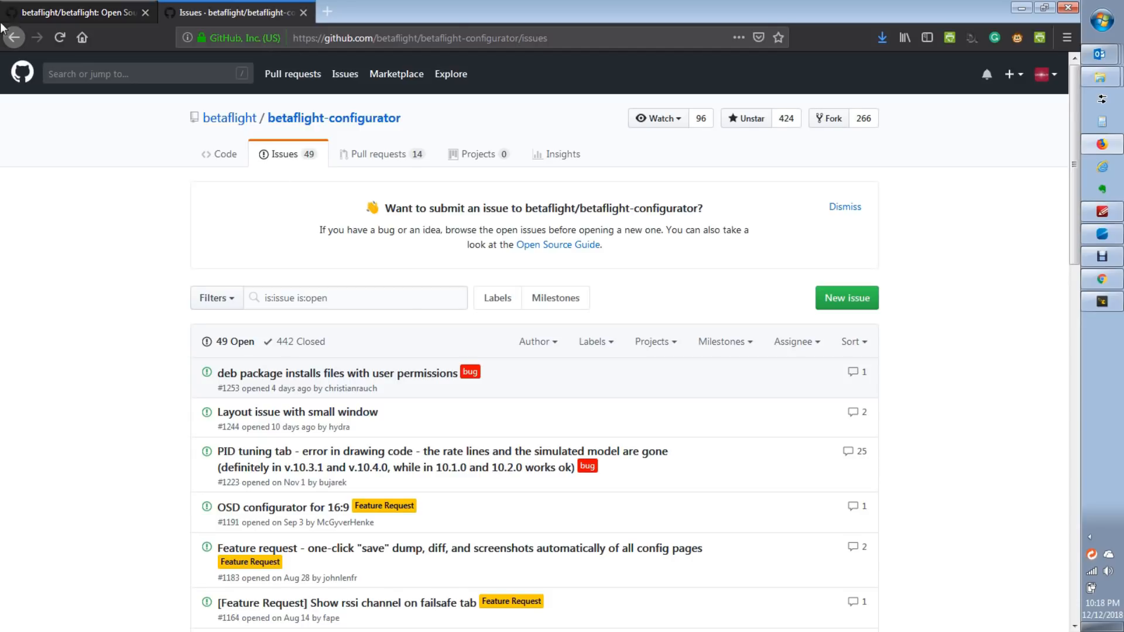
Switch to the betaflight/betaflight firmware repository and open its Issues list.
key("ctrl+Tab")
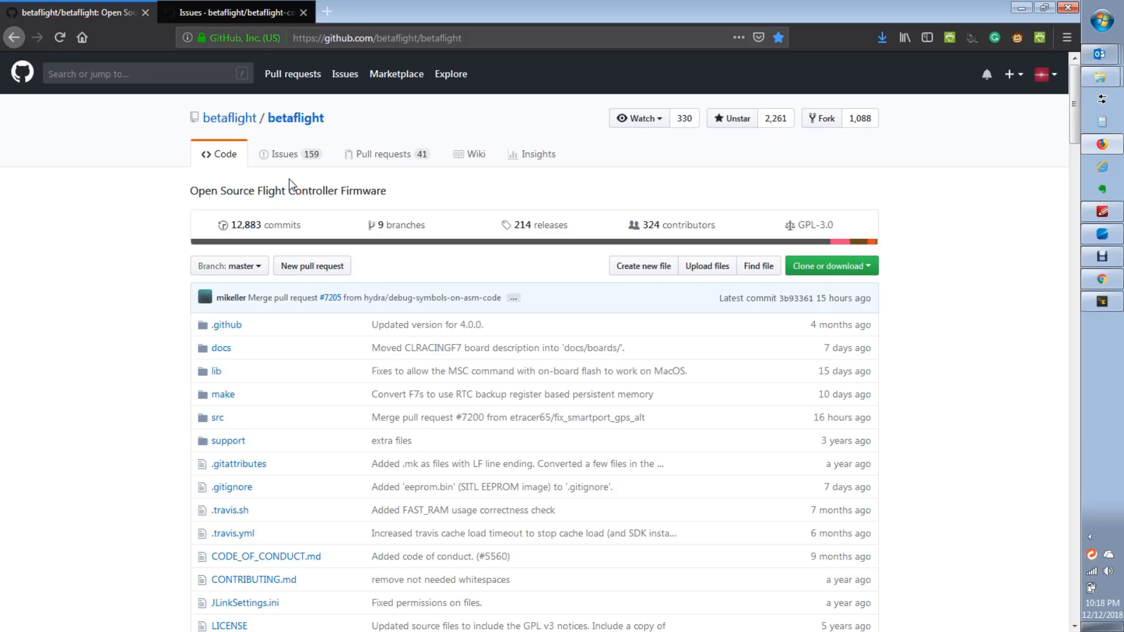
left_click(285, 154)
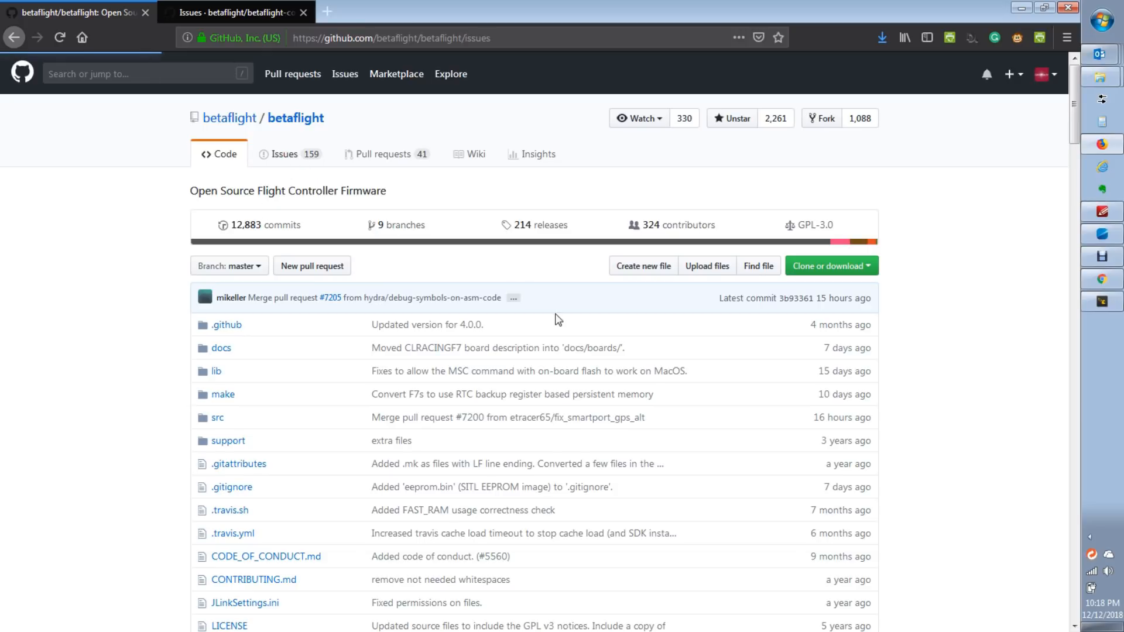